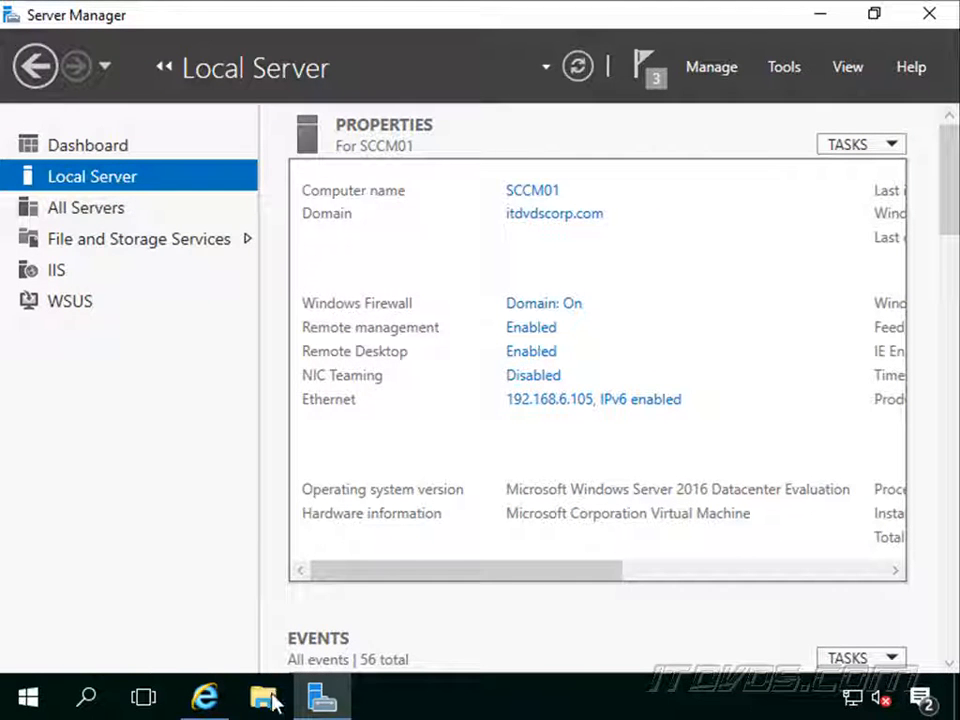
Open File Explorer and browse to the SMSSETUP\BIN\X64 folder inside C:\SC_Configmgr_SCEP_1606.
left_click(266, 699)
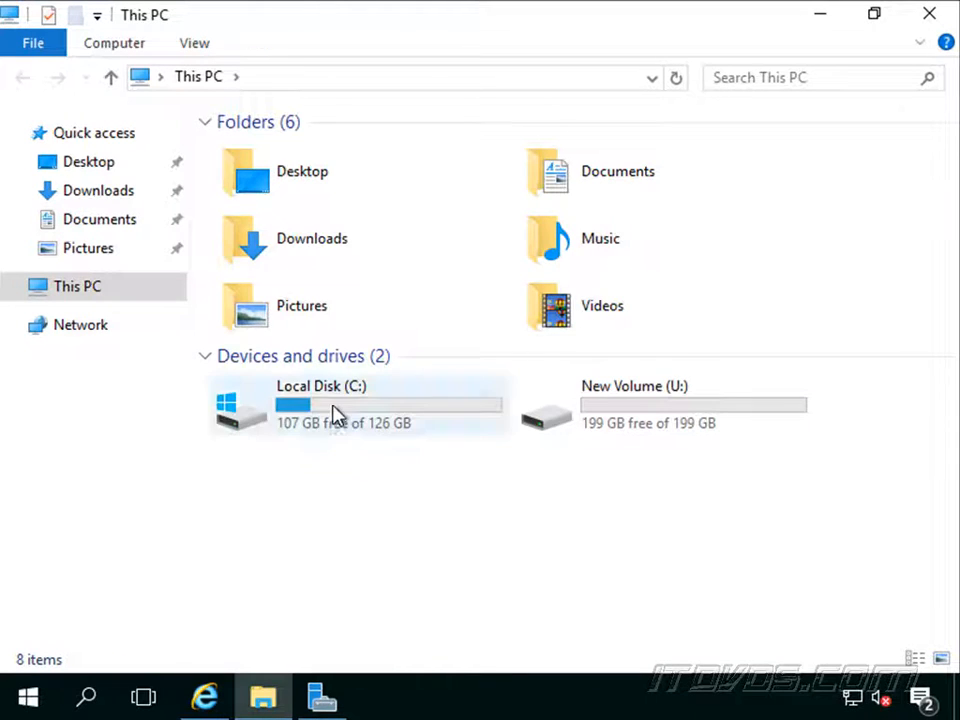
double_click(335, 415)
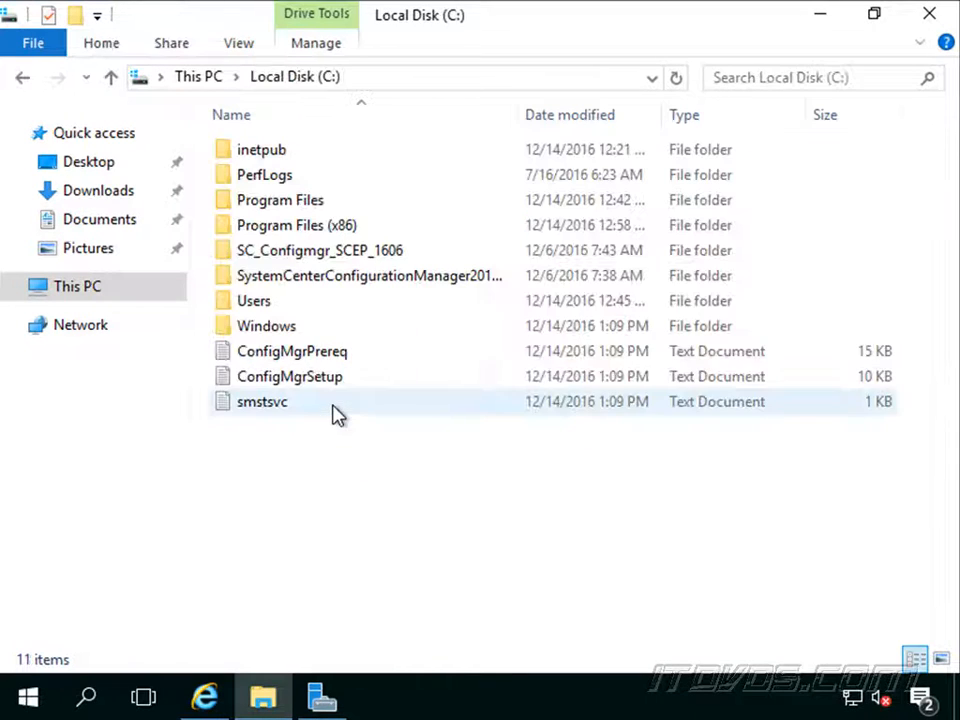
double_click(350, 258)
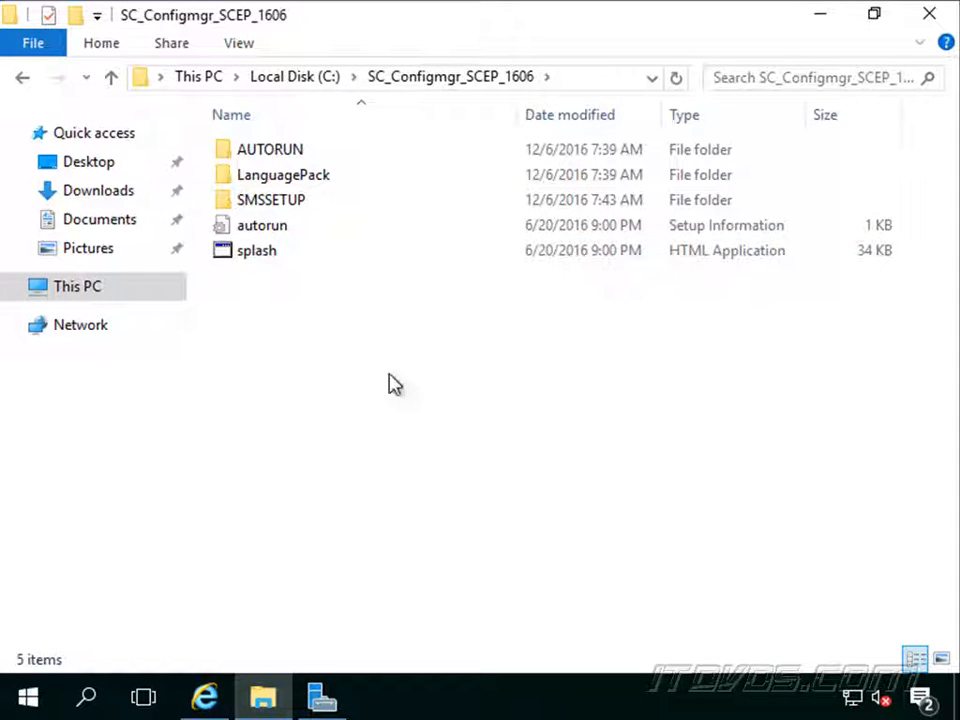
double_click(283, 202)
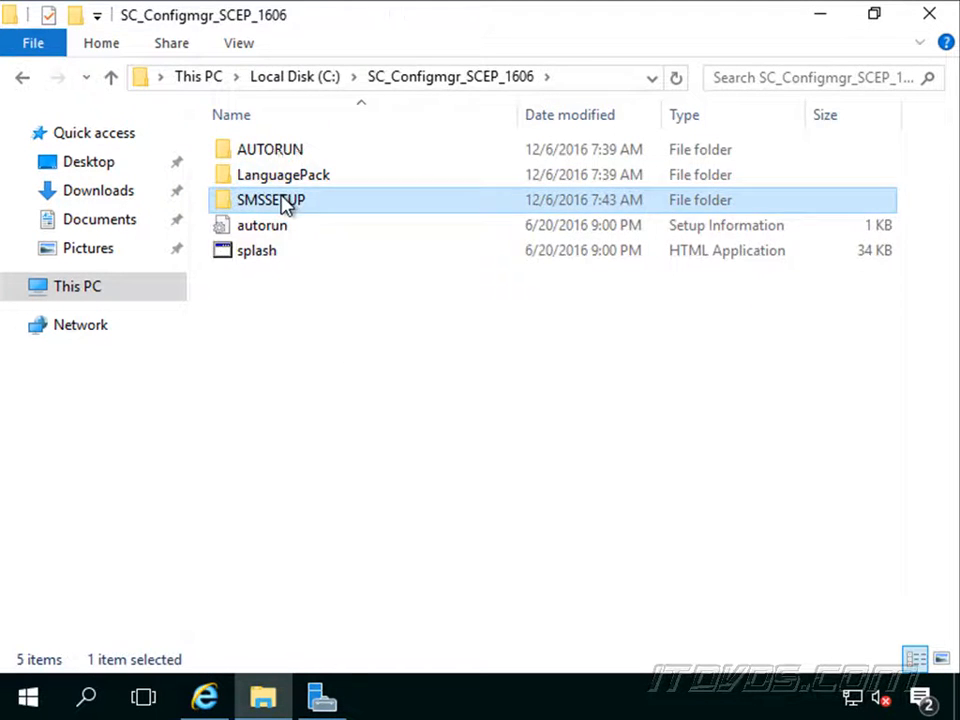
double_click(270, 180)
double_click(275, 185)
left_click(328, 303)
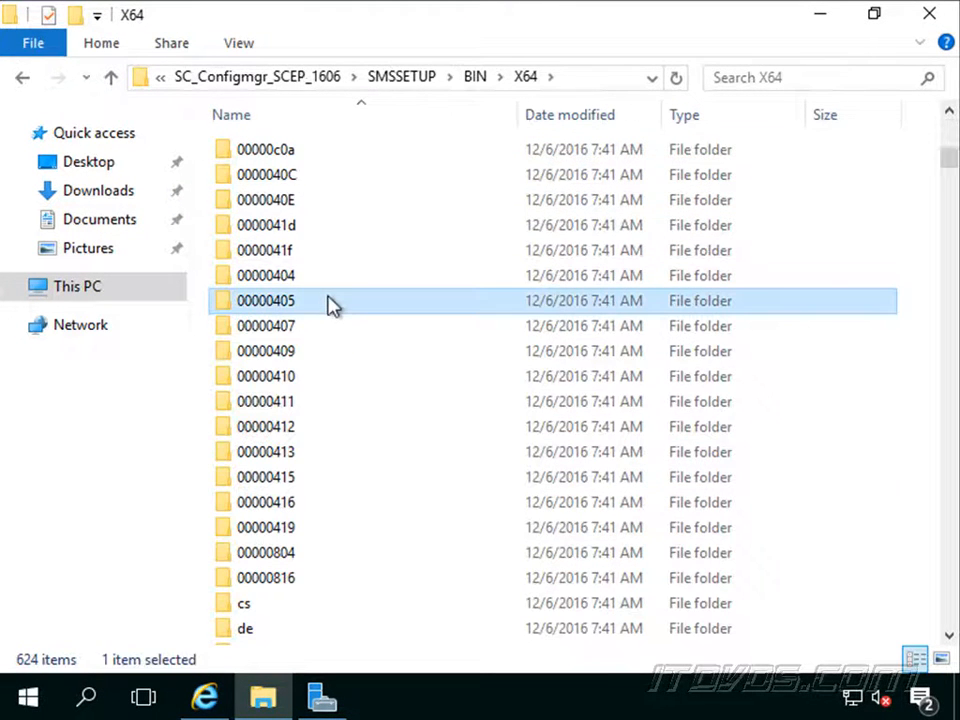
Find and run the setup application in the X64 folder, allowing it to make changes to the device.
type("setup")
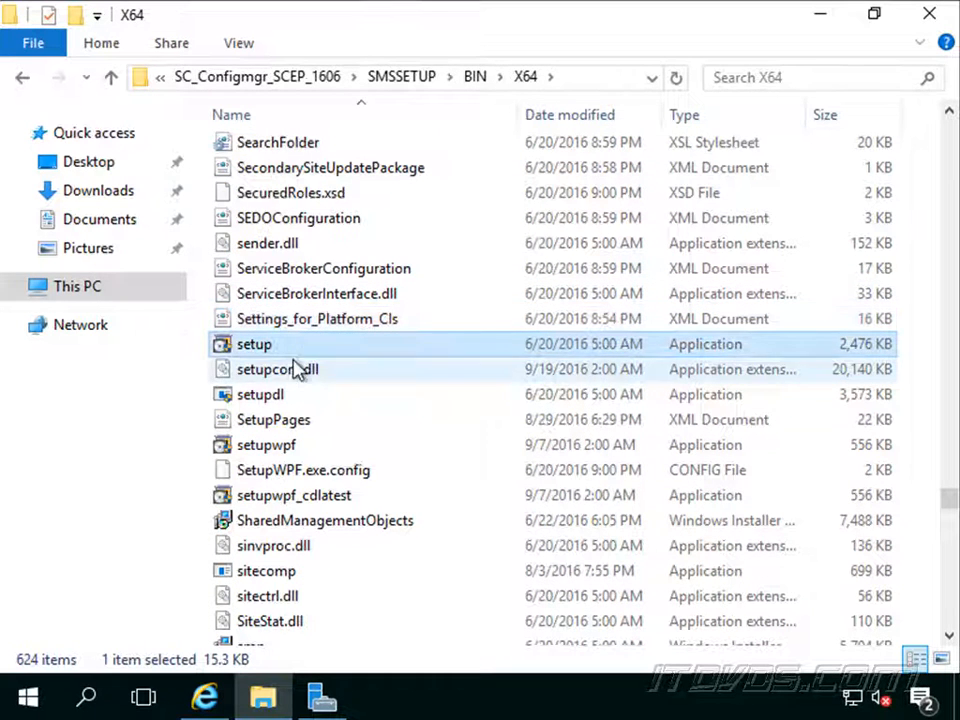
double_click(276, 348)
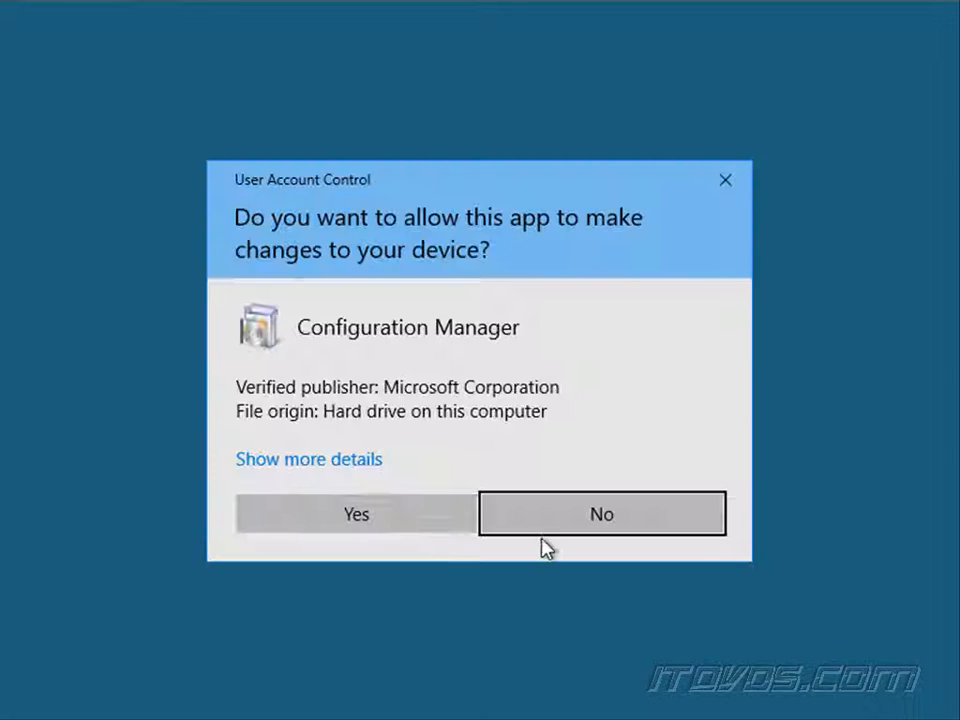
left_click(403, 521)
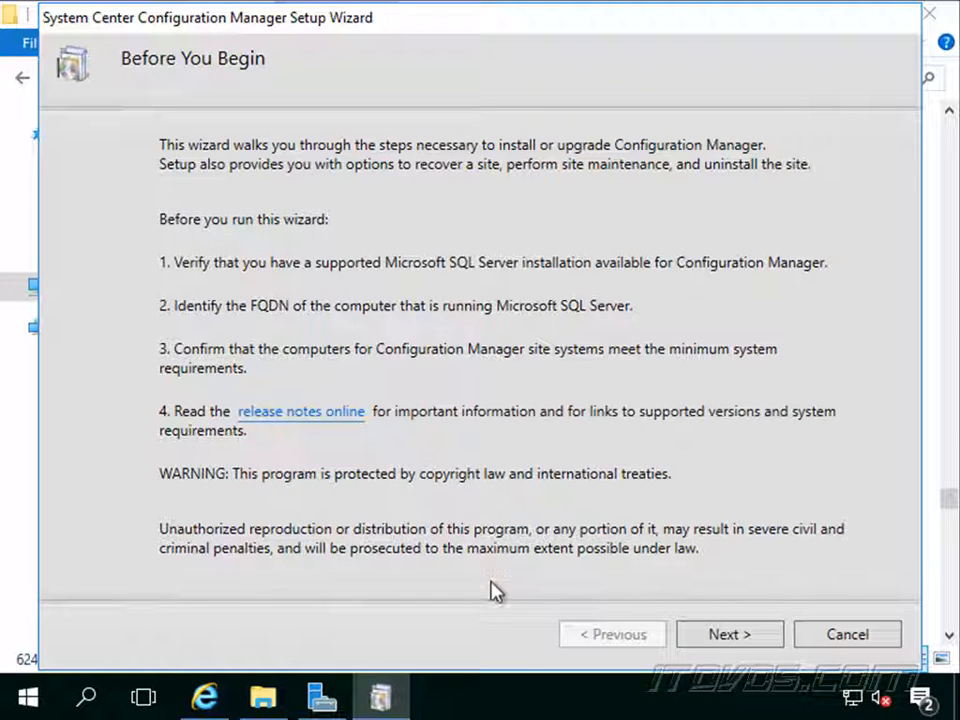
Choose to install a Configuration Manager primary site without typical options, using the evaluation edition.
left_click(731, 646)
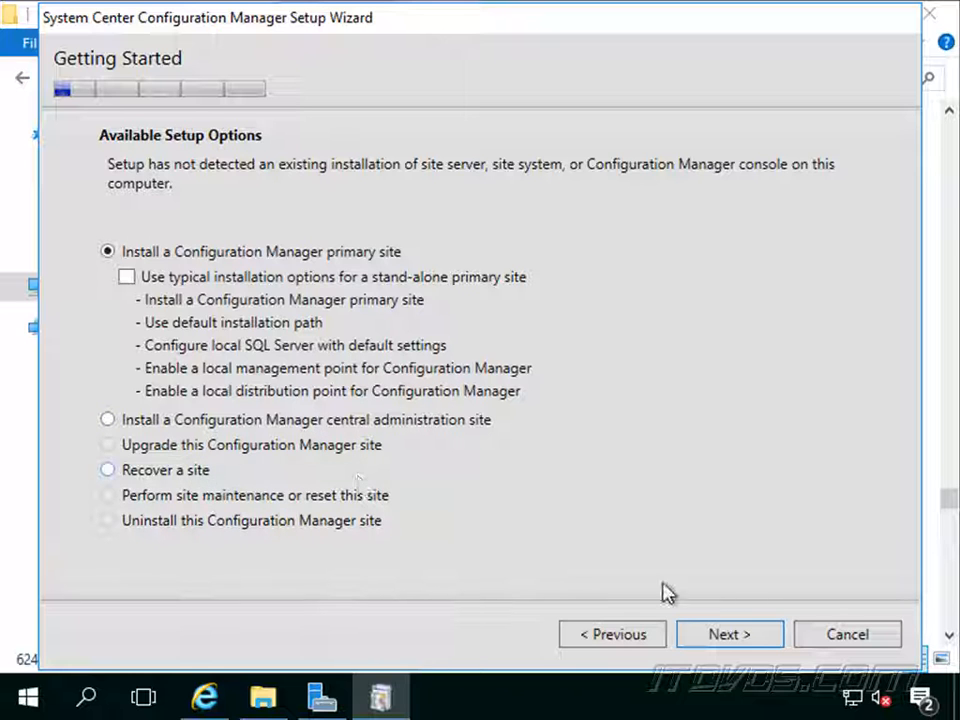
left_click(730, 634)
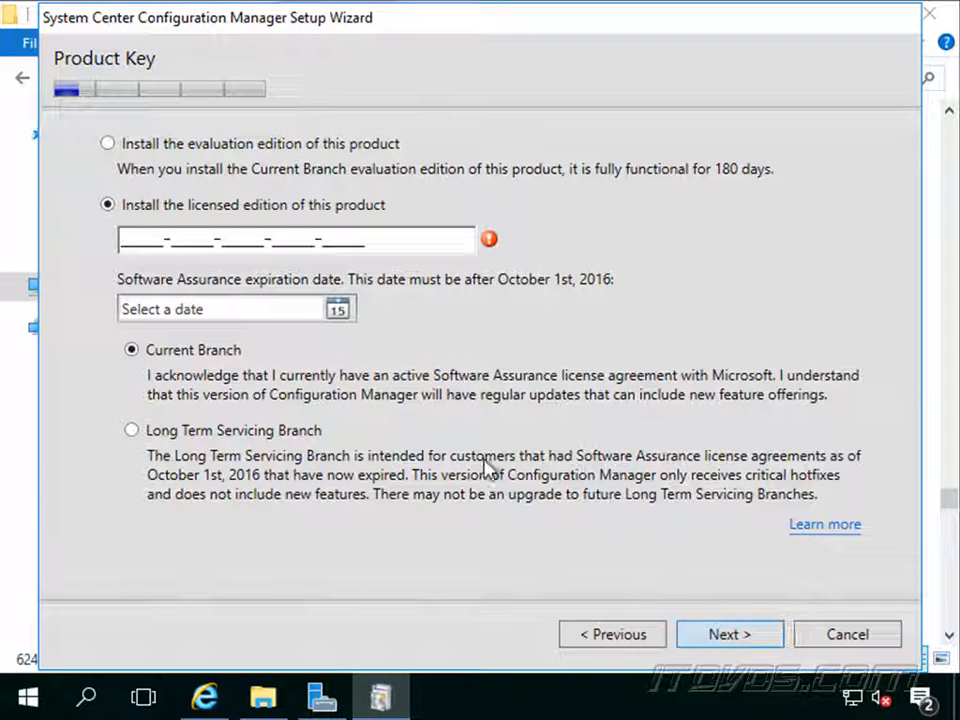
left_click(160, 146)
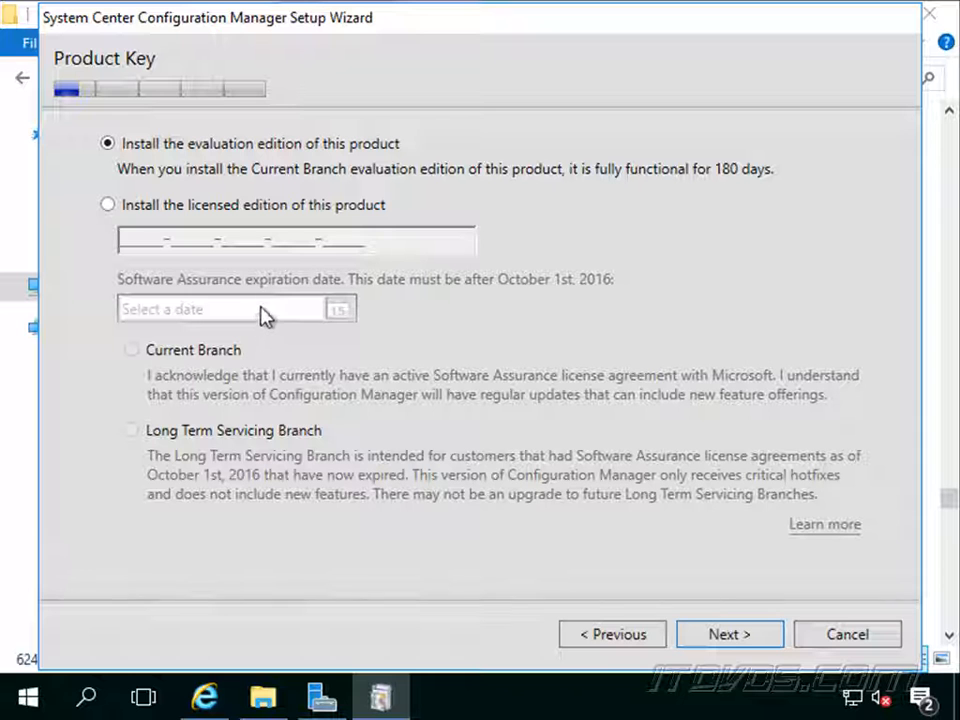
left_click(745, 639)
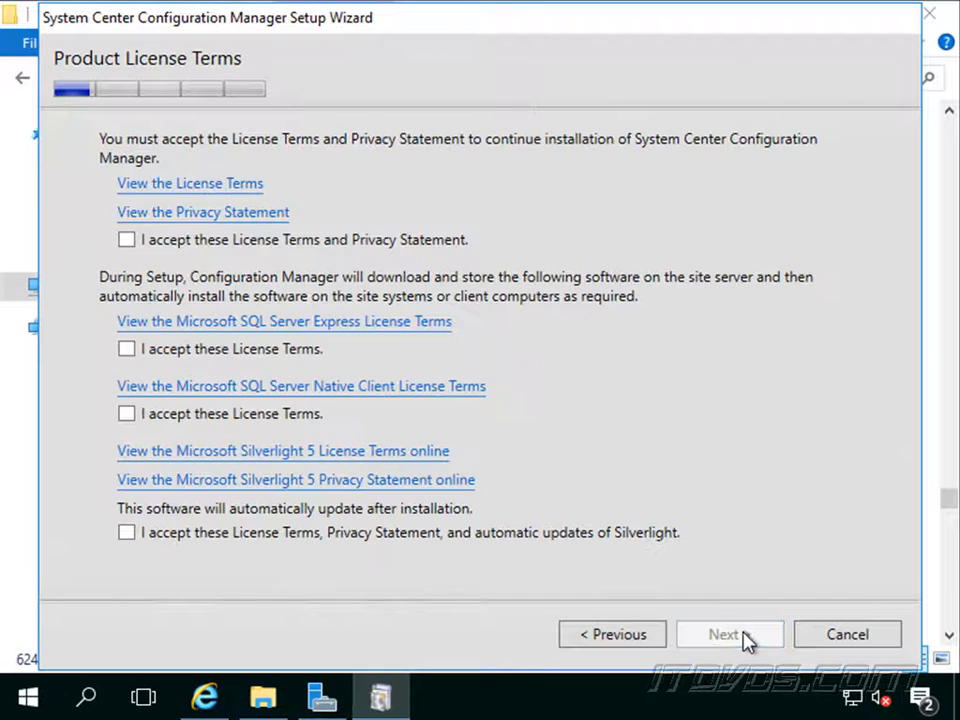
Accept the license terms for Configuration Manager, SQL Server Express, SQL Server Native Client and Silverlight, and continue.
left_click(126, 240)
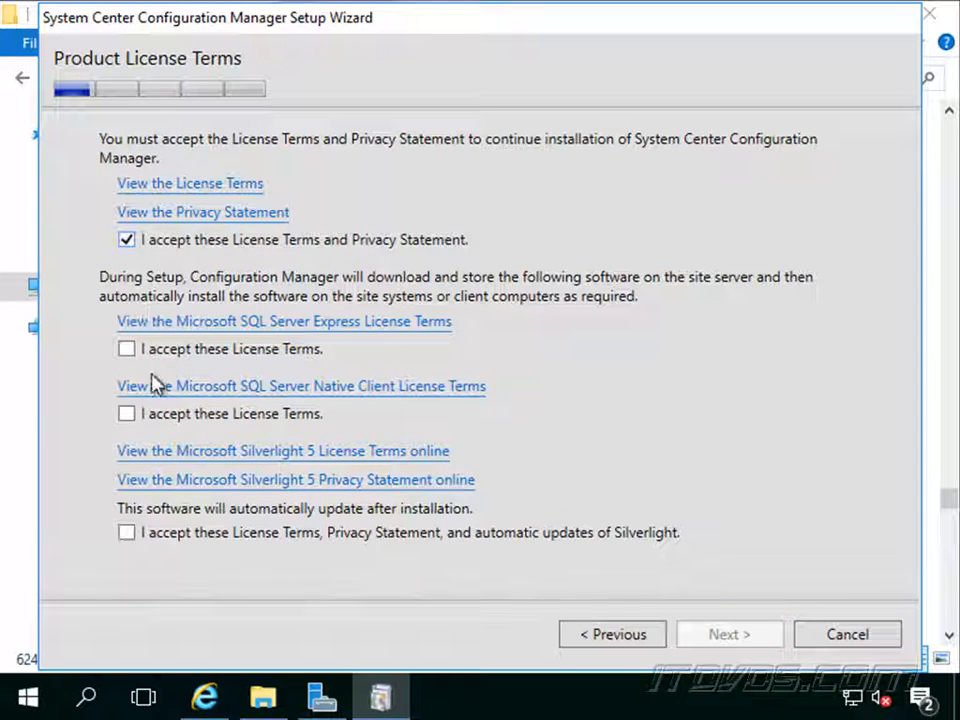
left_click(127, 350)
left_click(127, 414)
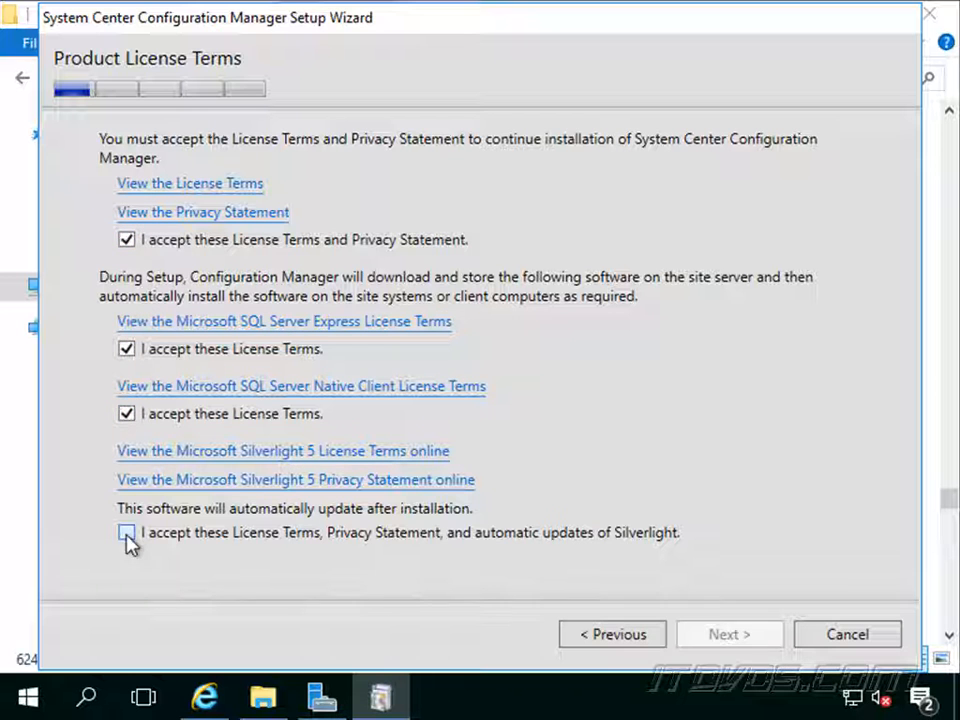
left_click(127, 533)
left_click(746, 639)
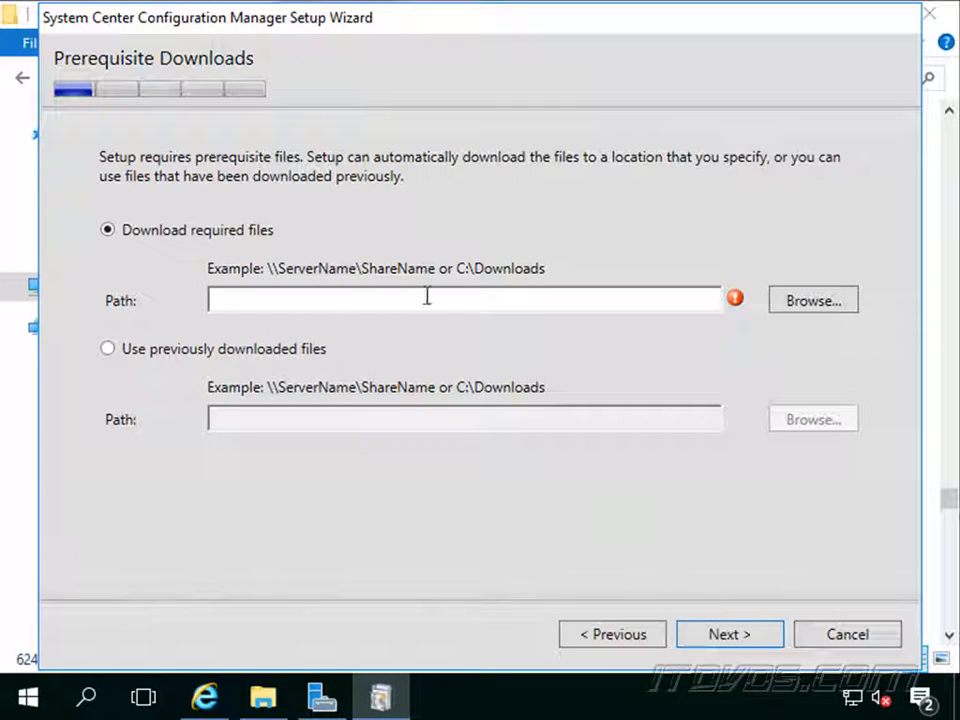
Open a new File Explorer window and create a folder named DownloadsSCCM on the C: drive.
left_click(263, 700)
right_click(263, 700)
left_click(225, 572)
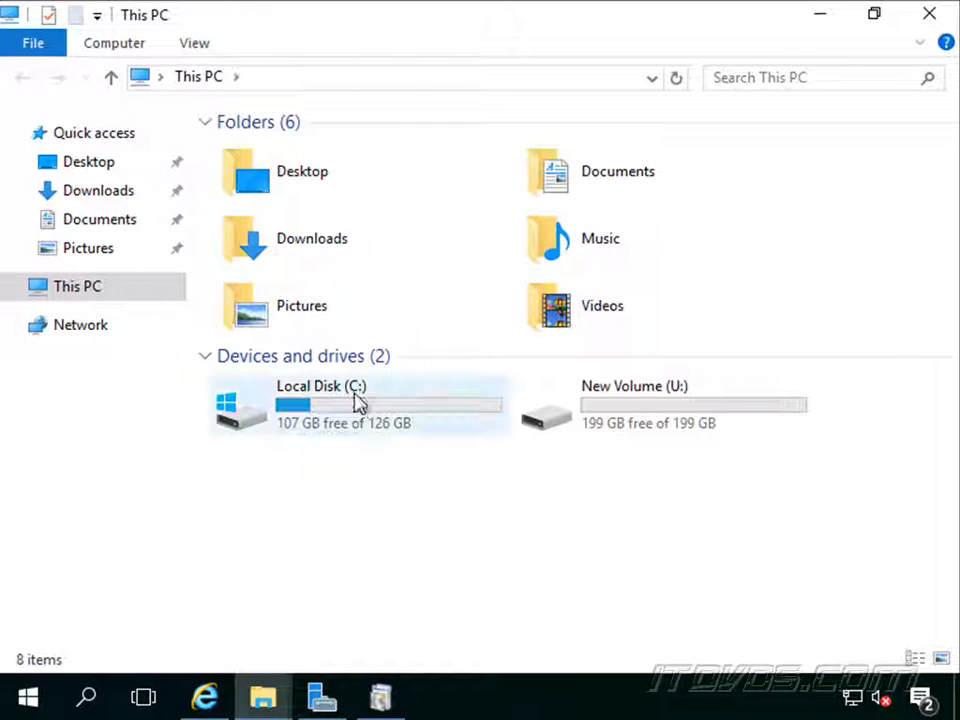
double_click(371, 424)
right_click(314, 453)
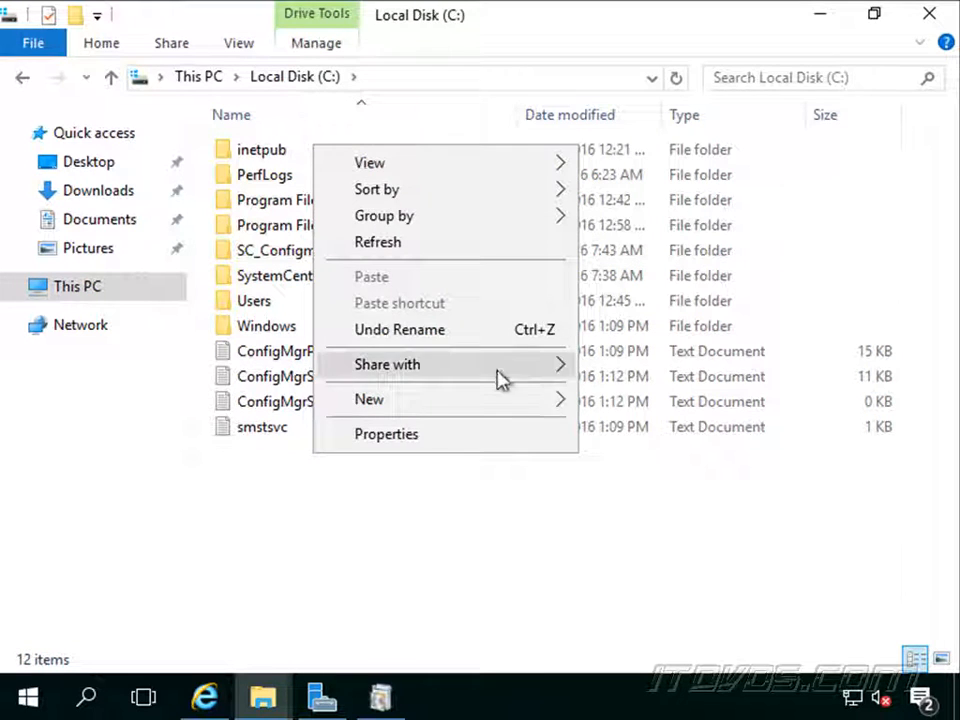
mouse_move(512, 402)
left_click(592, 401)
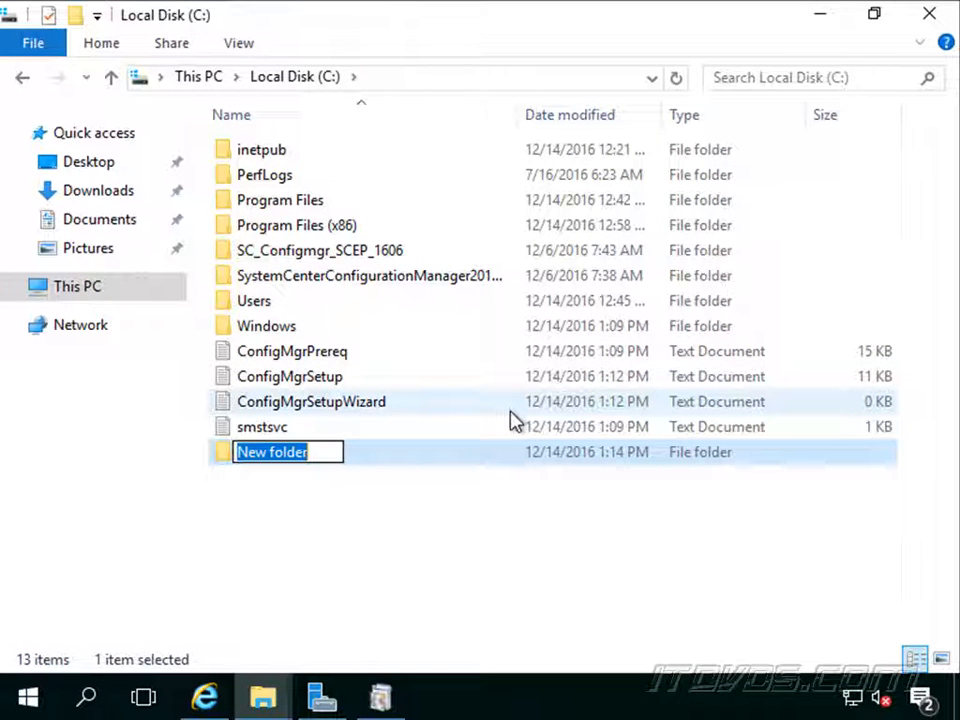
type("Downloads")
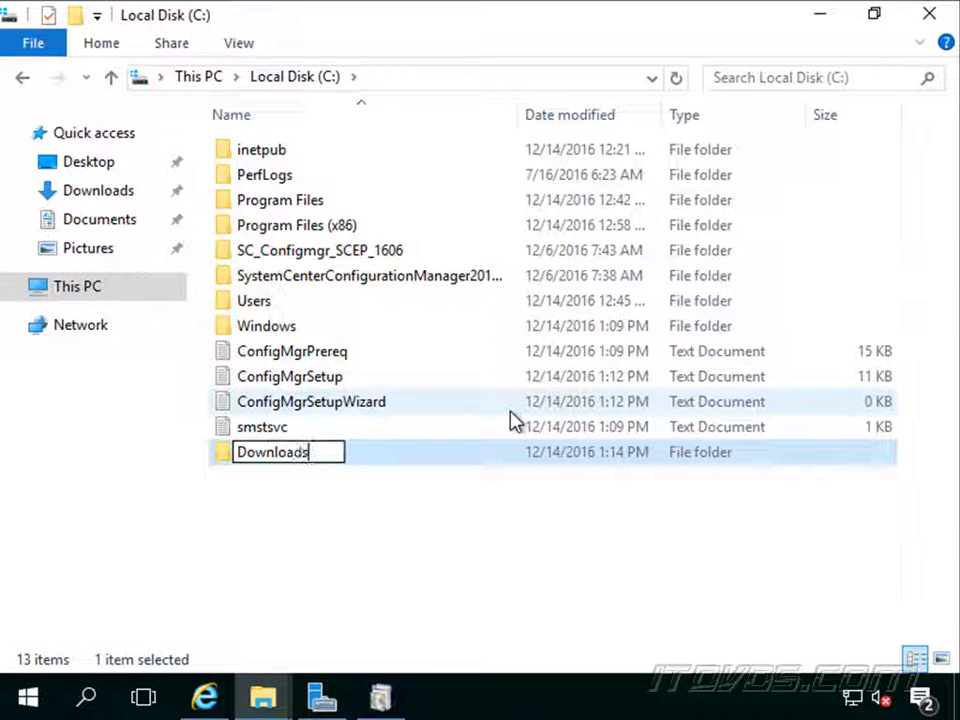
type("SCCM")
key("Return")
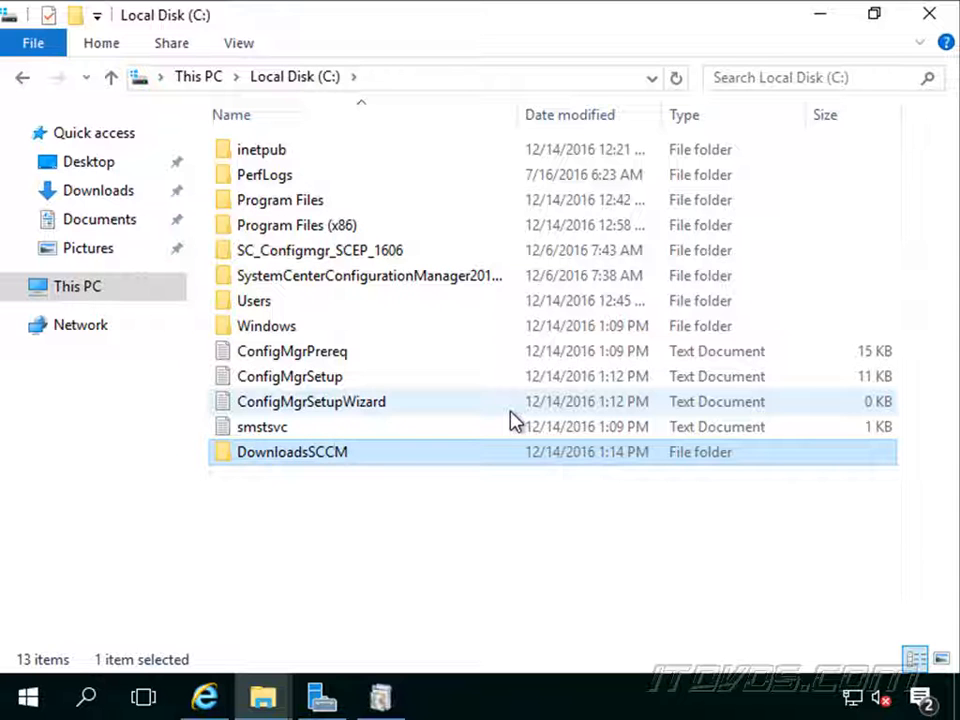
Get the path of the new folder and enter C:\DownloadsSCCM as the setup wizard's download location for required files.
double_click(375, 457)
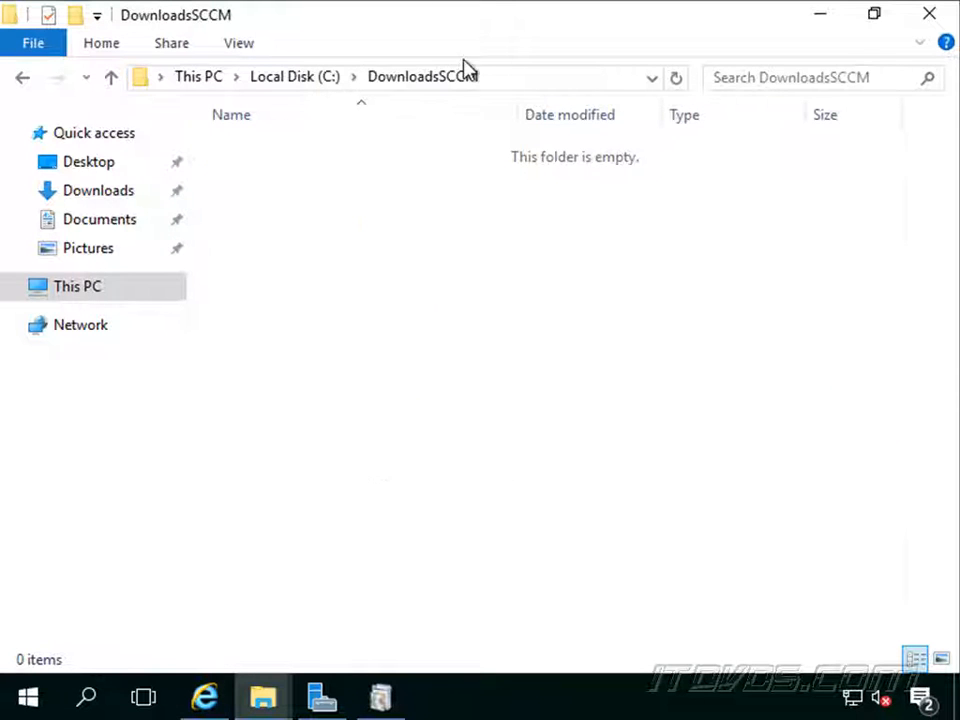
left_click(517, 75)
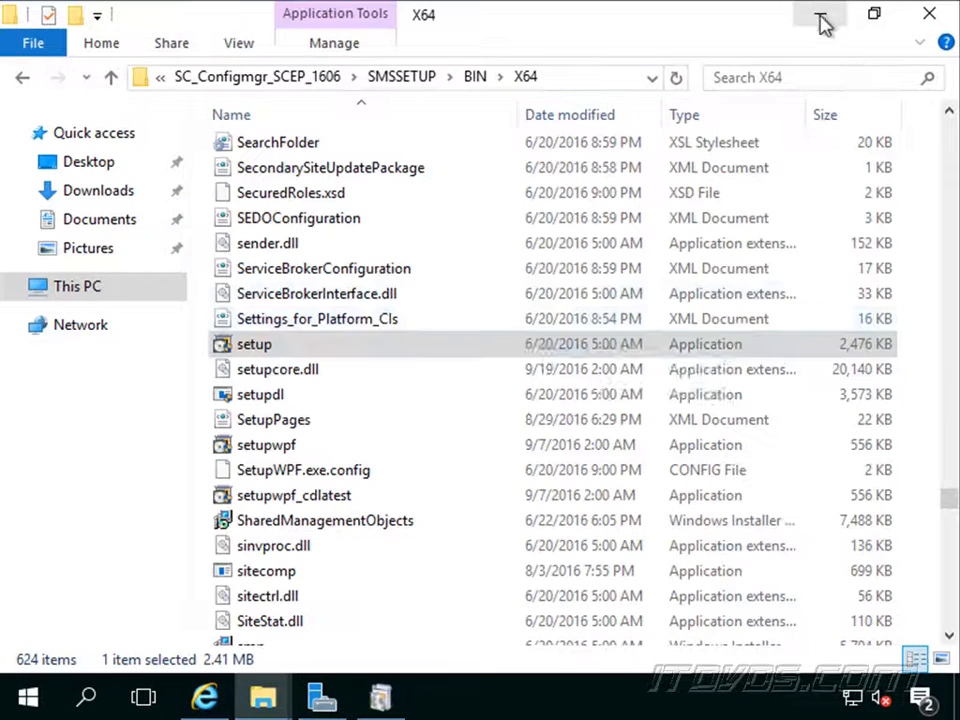
left_click(379, 697)
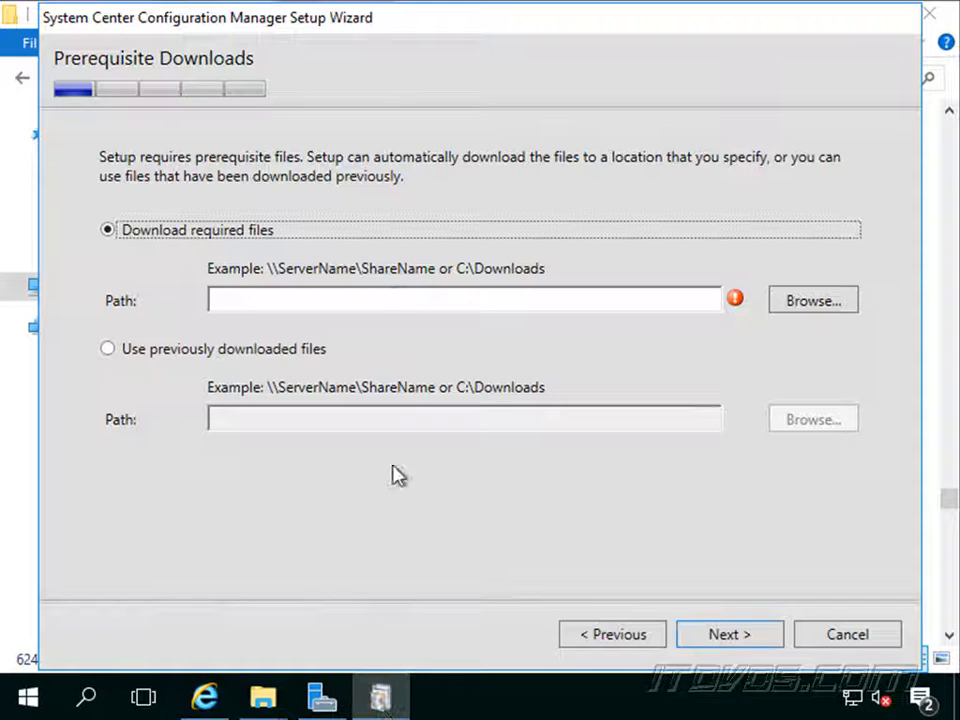
type("C:\\DownloadsSCCM")
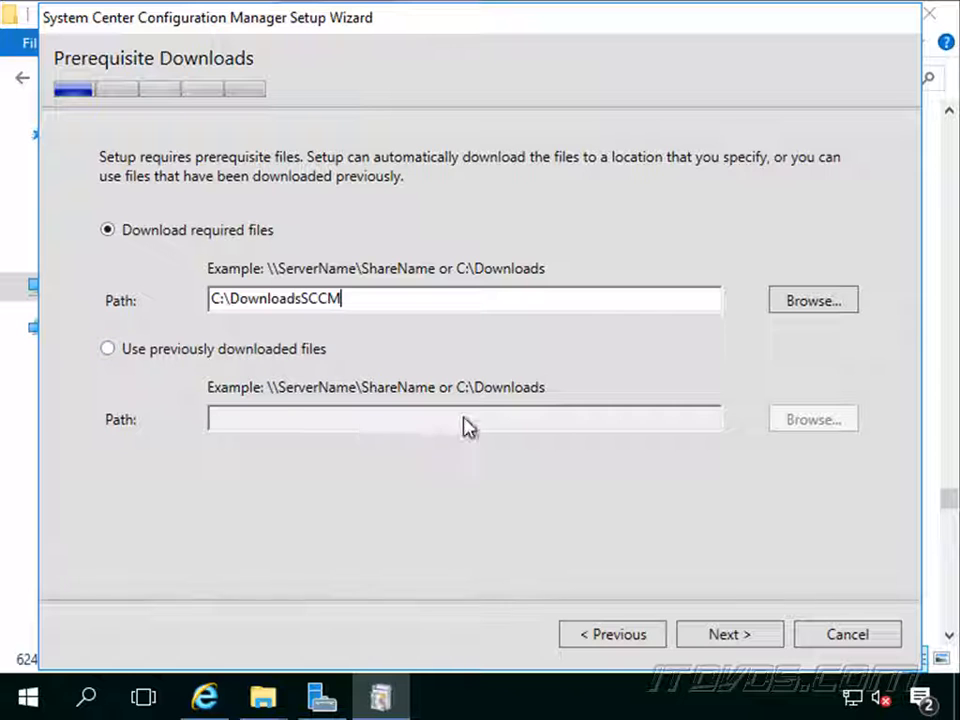
Download the prerequisite files and keep English as the only server and client language.
left_click(731, 645)
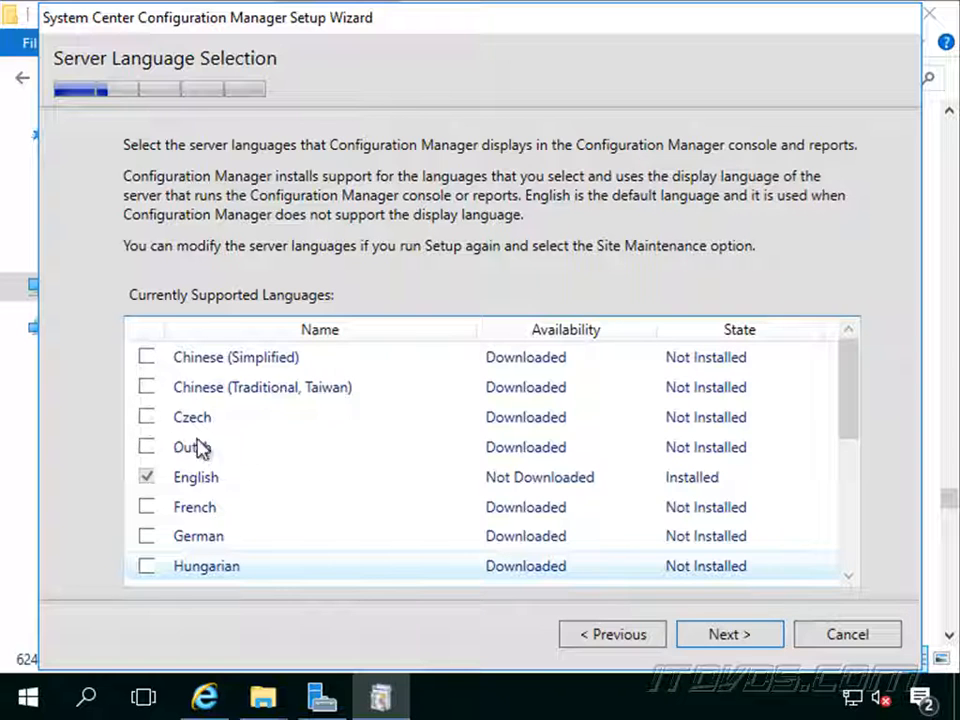
left_click(741, 644)
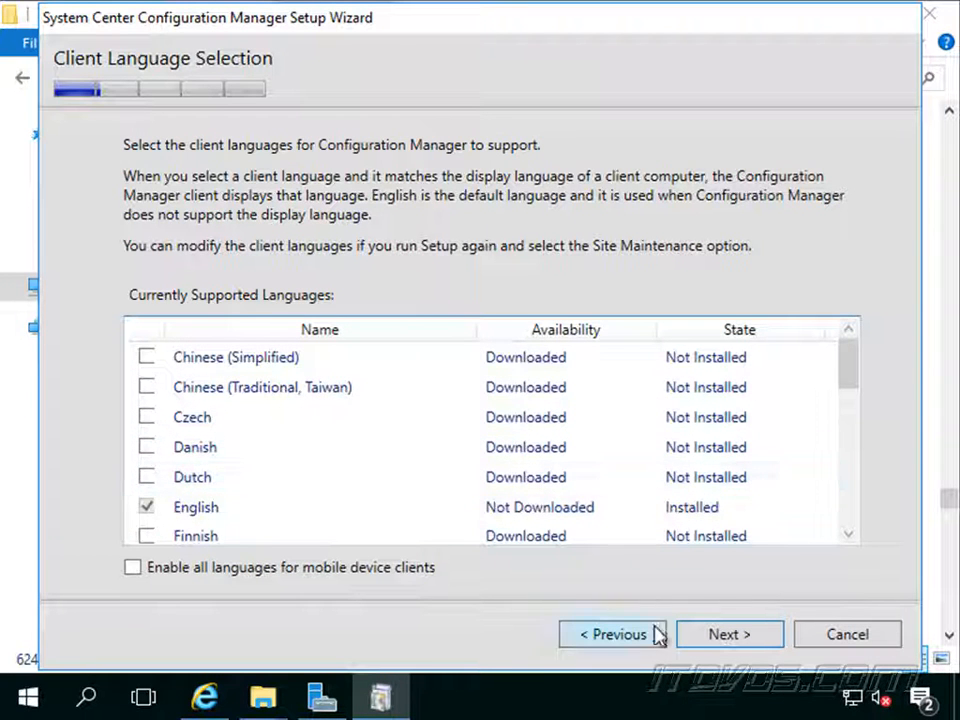
left_click(733, 637)
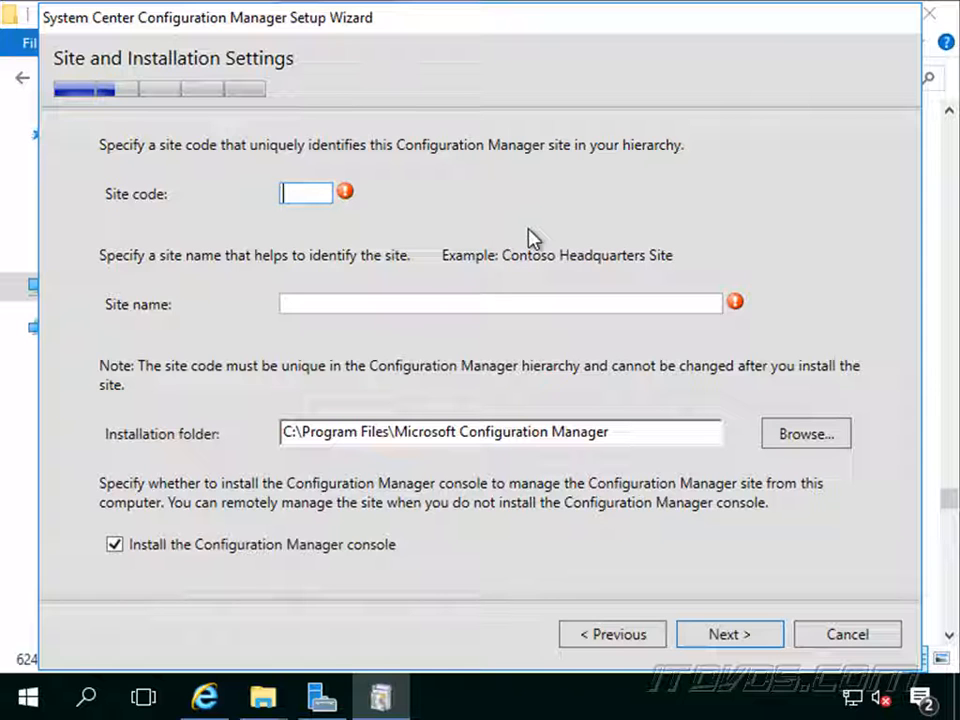
Set the site code to PHX and the site name to Phoenix Headquarters, checking the reserved site codes in the online documentation.
type("X")
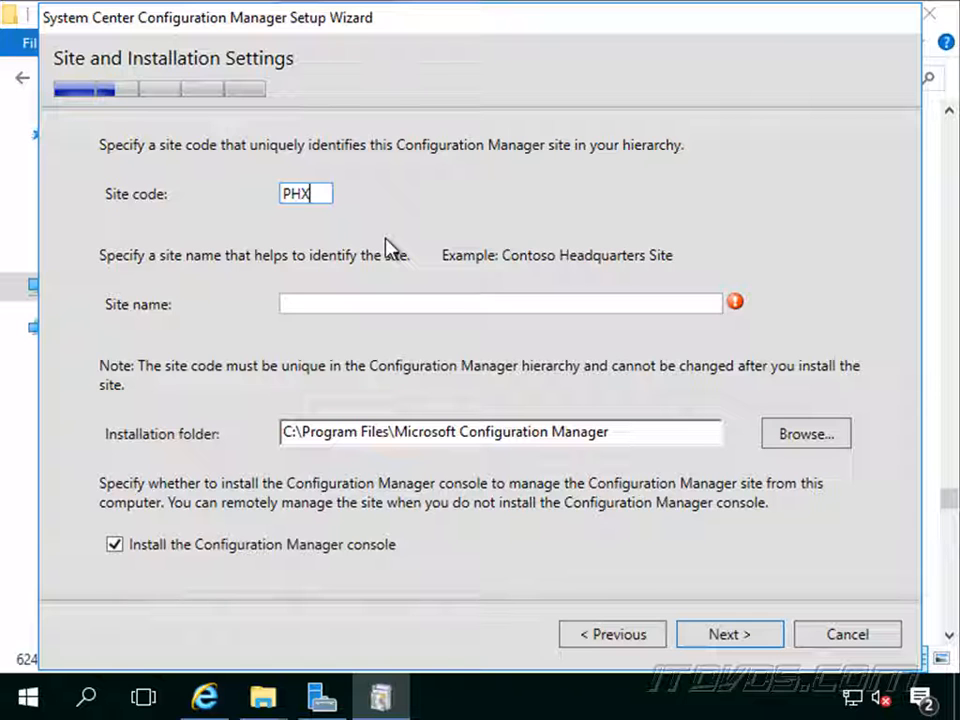
left_click(439, 302)
type("PHo")
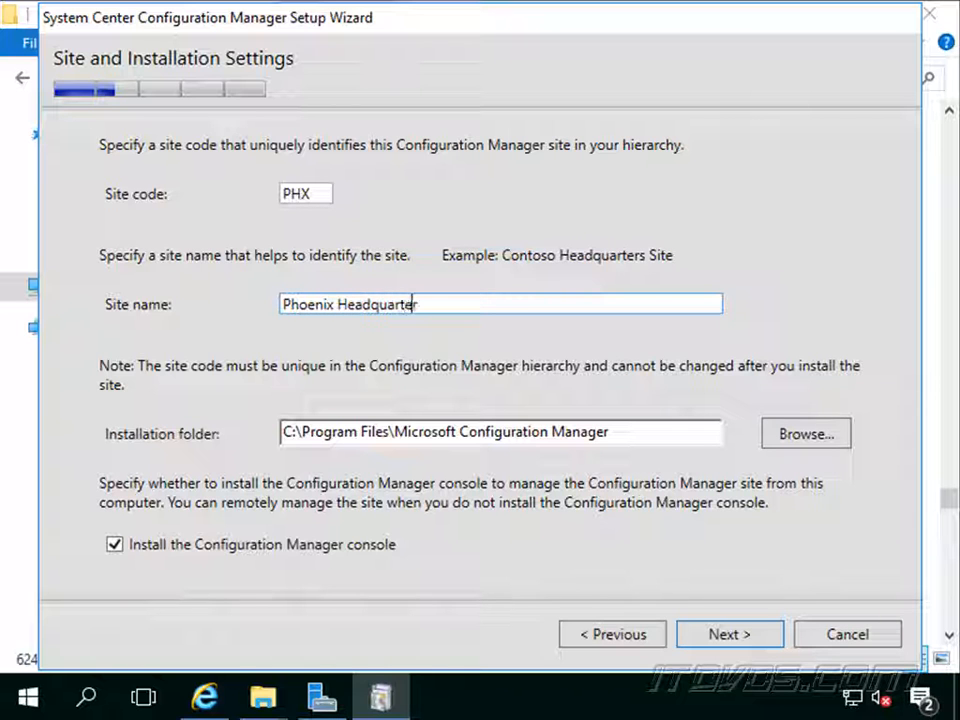
key("alt+Tab")
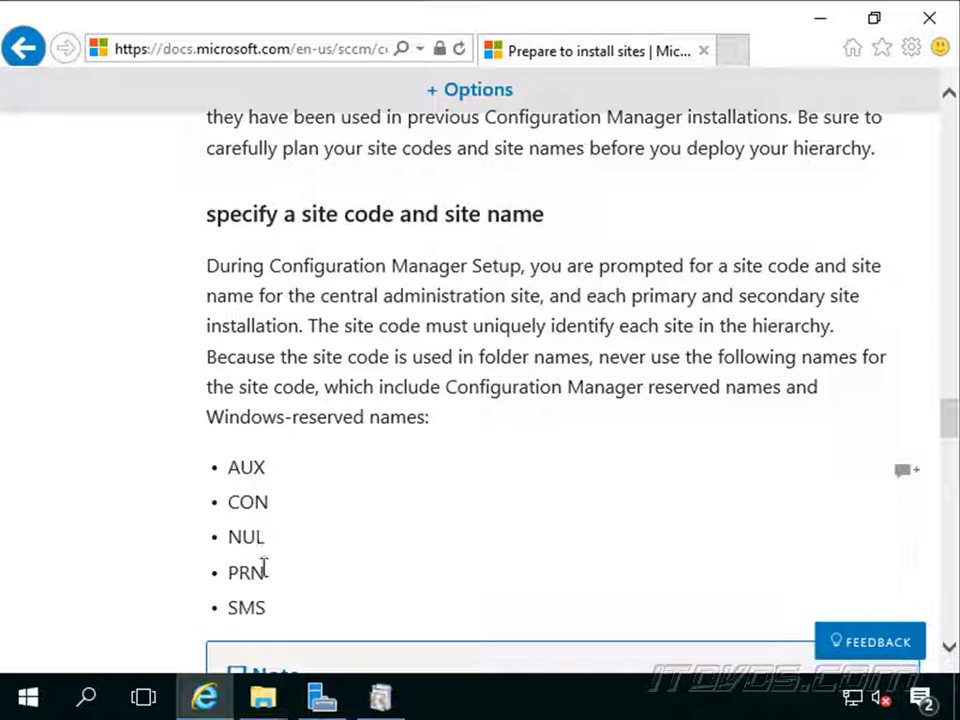
left_click(819, 22)
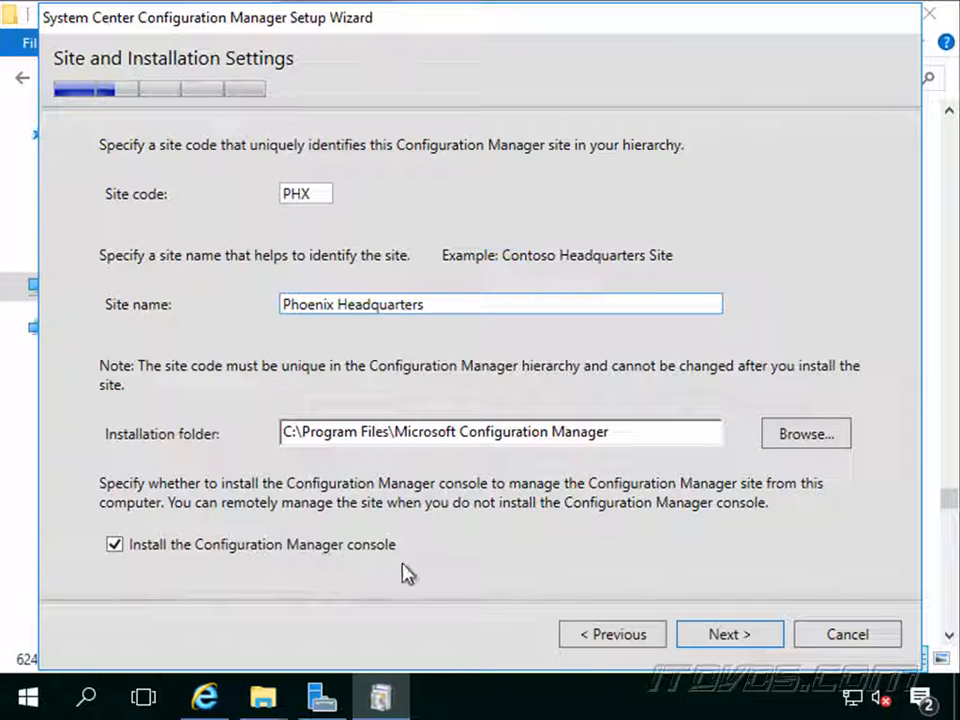
left_click(748, 630)
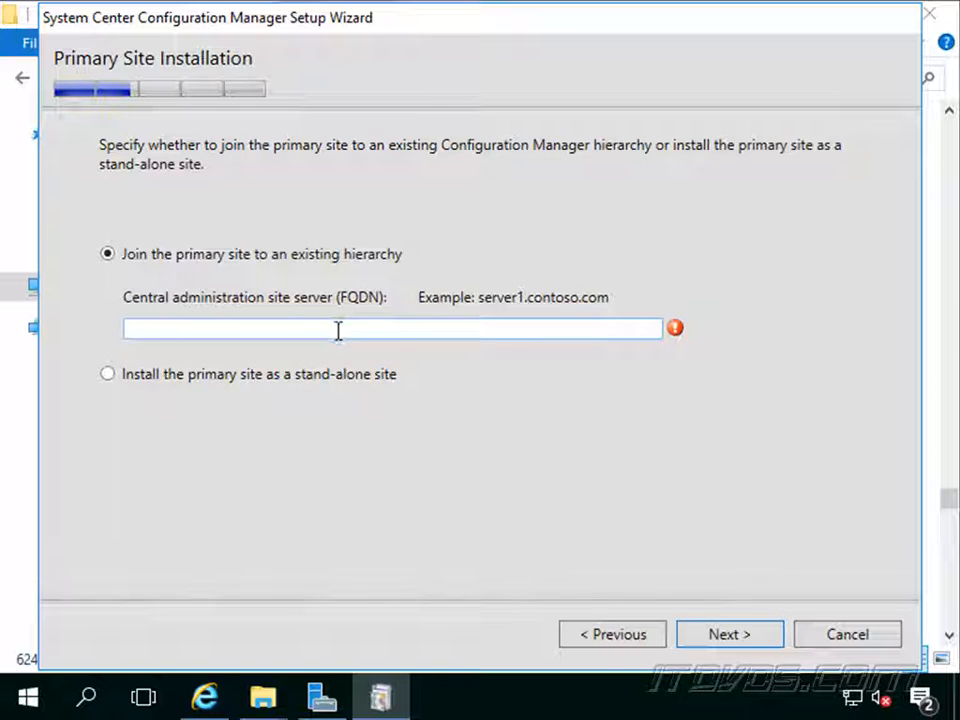
Install the primary site as a stand-alone site and confirm the choice.
left_click(107, 375)
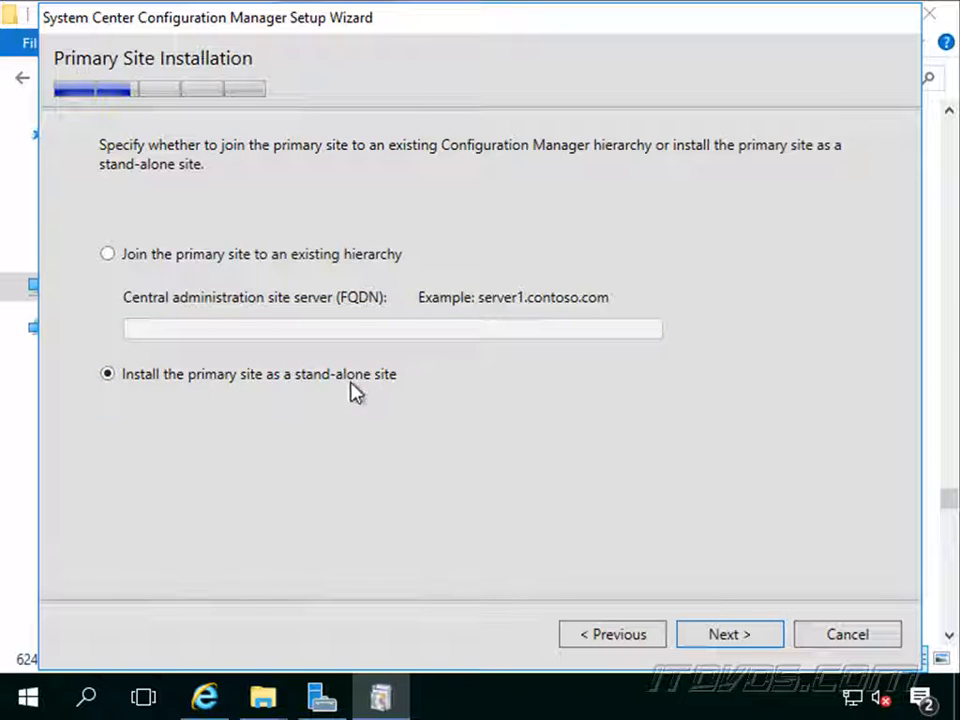
left_click(744, 638)
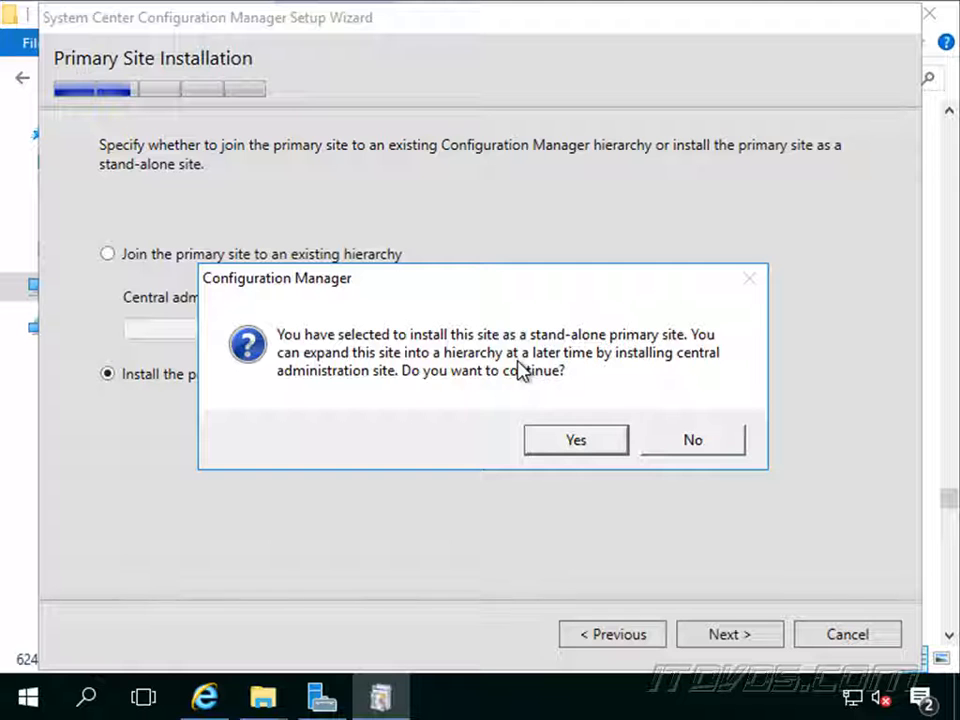
left_click(548, 438)
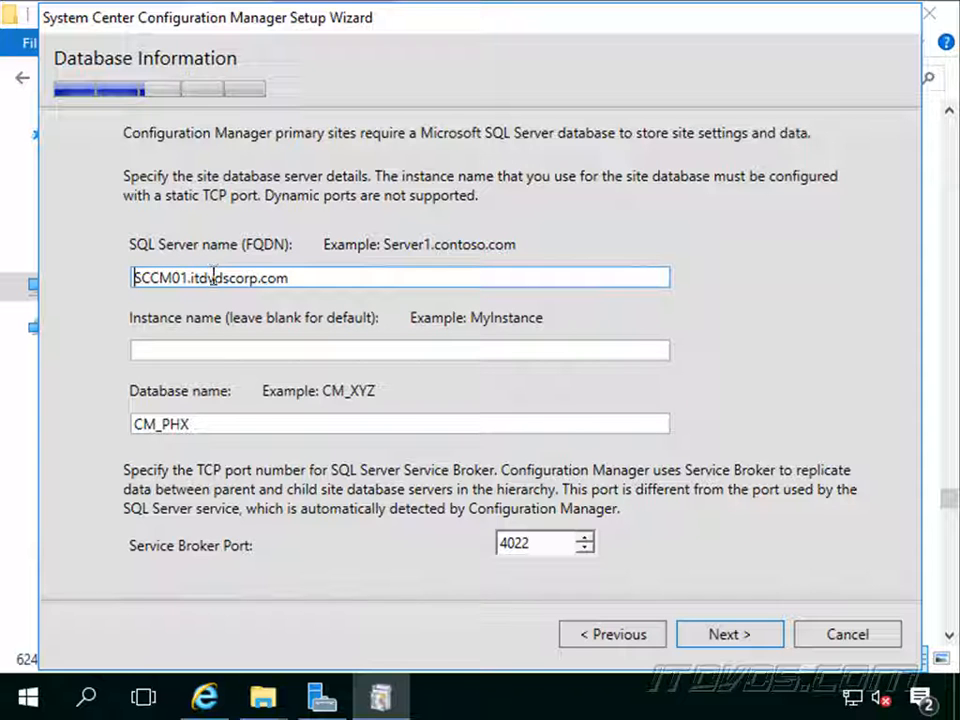
Set the site database's SQL Server name to DB01.itdvdscorp.com, keeping the default instance, database name CM_PHX and Service Broker port 4022.
key("Delete")
key("Delete")
key("Delete")
key("Delete")
key("Delete")
key("Delete")
type("DB01")
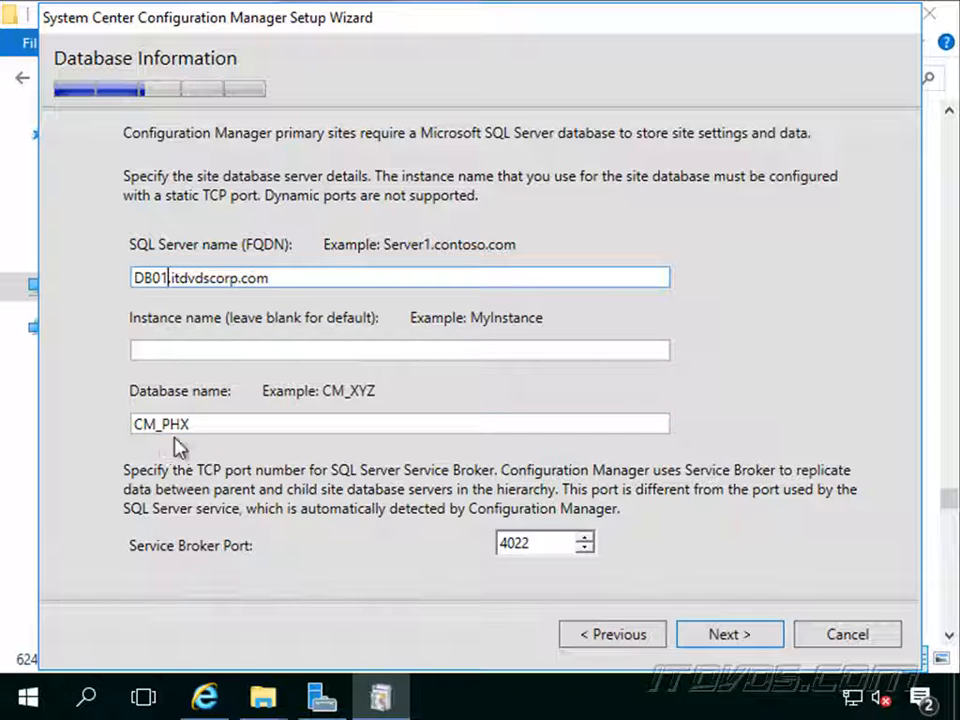
left_click(735, 634)
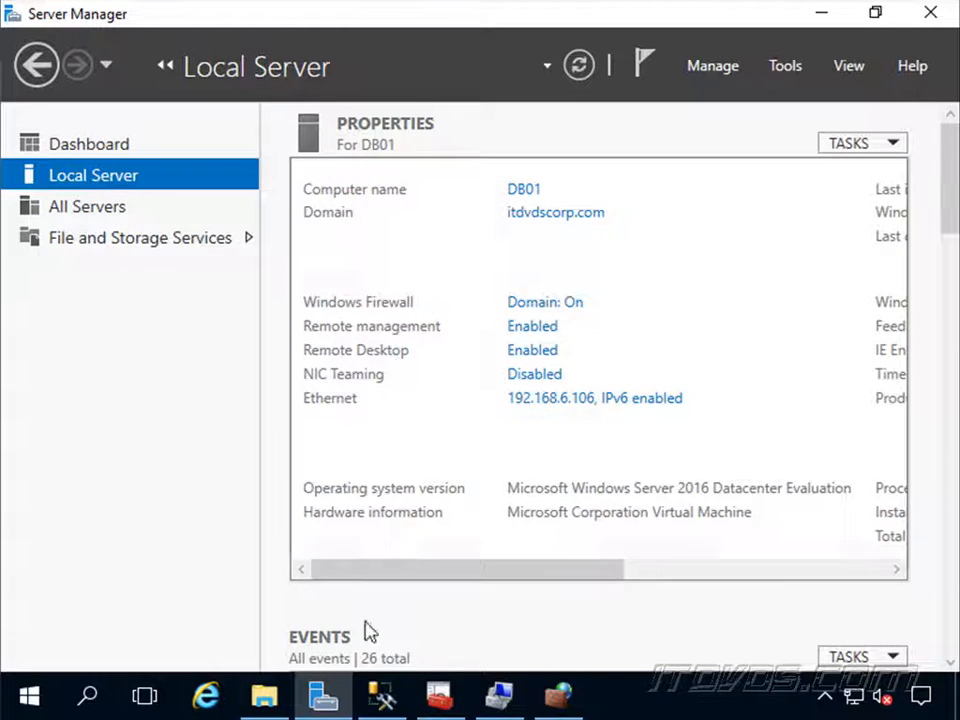
Look up the database folder on the E: volume of server DB01 and set the SQL Server data file path to E:\Databases.
left_click(264, 696)
double_click(350, 485)
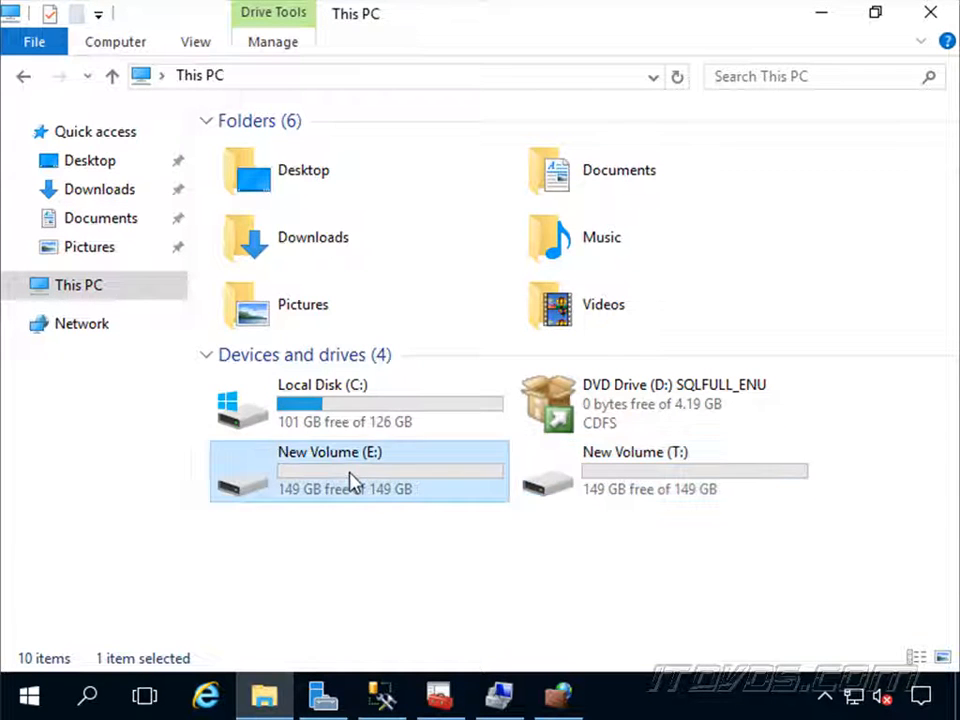
double_click(280, 152)
left_click(585, 79)
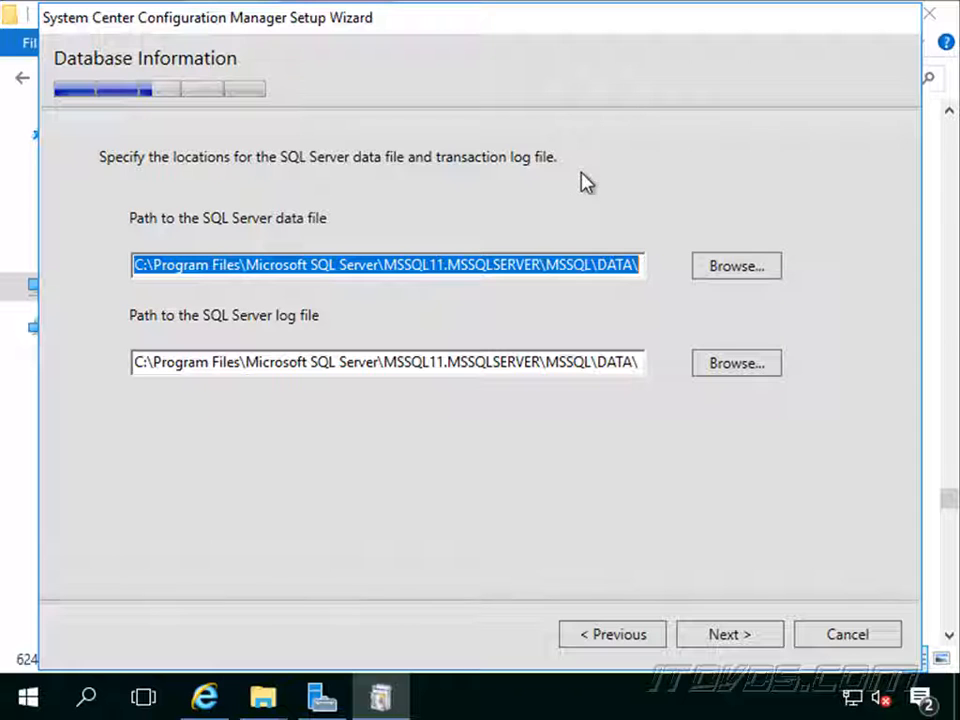
type("E:\\Databases")
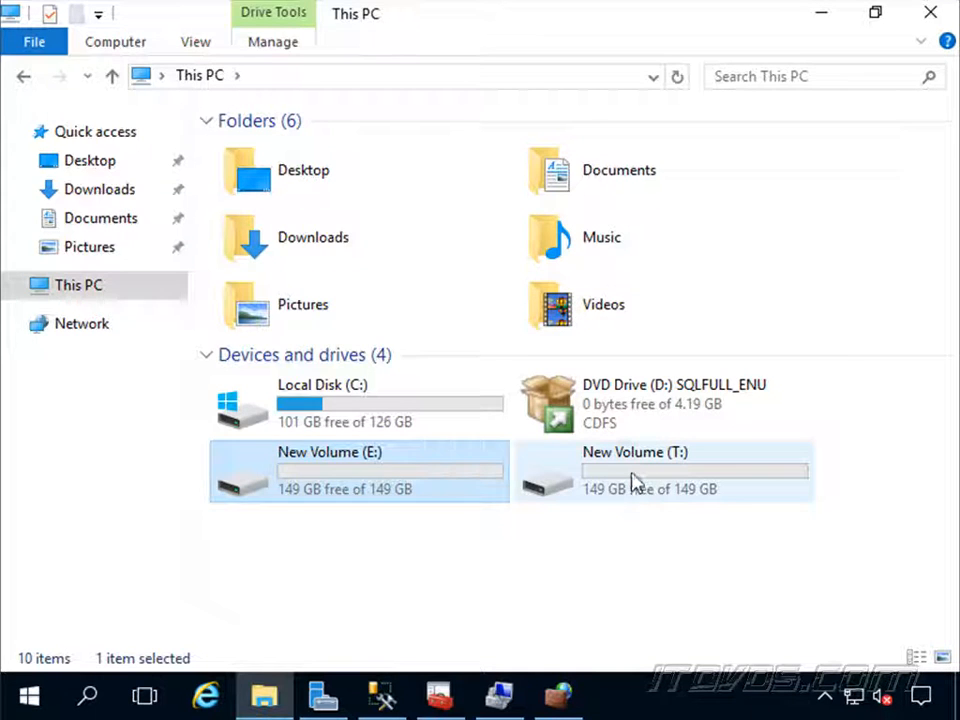
Look up the log folder on DB01's T: volume and set the SQL Server log file path to T:\TransactionLogs.
left_click(635, 470)
double_click(635, 470)
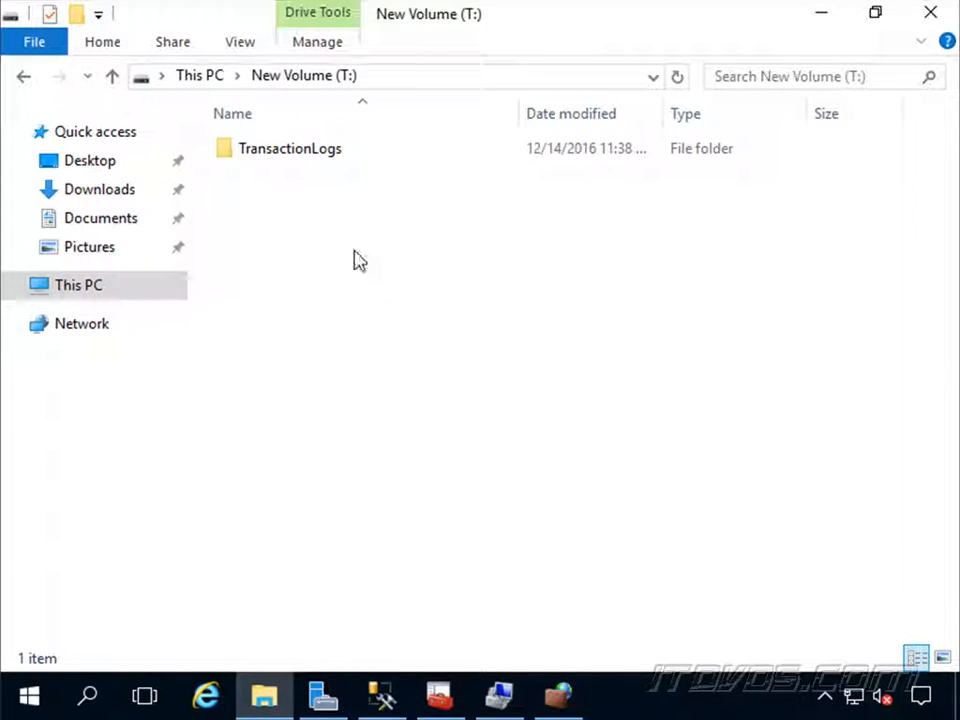
double_click(289, 163)
left_click(594, 84)
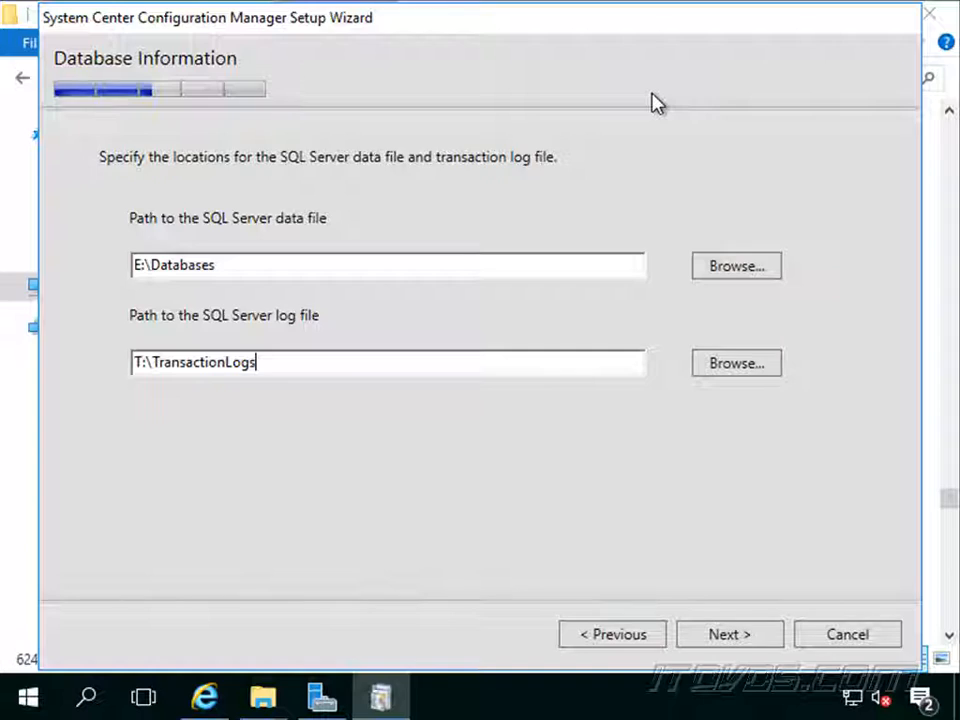
left_click(745, 638)
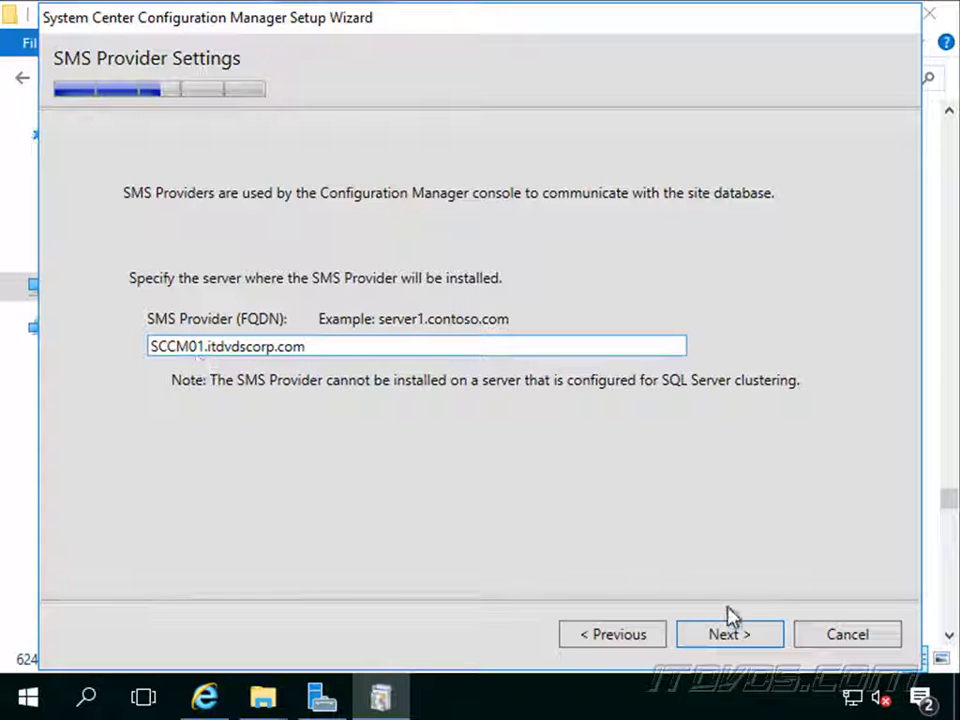
Keep SCCM01.itdvdscorp.com as SMS Provider and configure communication per site system role, with clients using HTTPS when a valid PKI certificate is available.
left_click(734, 636)
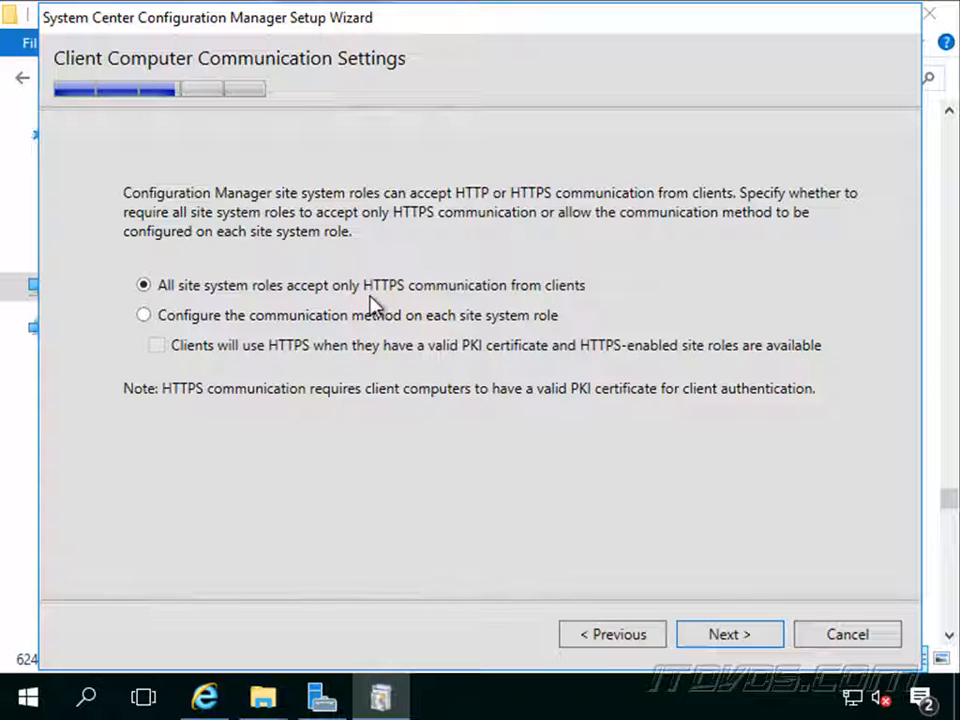
left_click(144, 315)
left_click(157, 346)
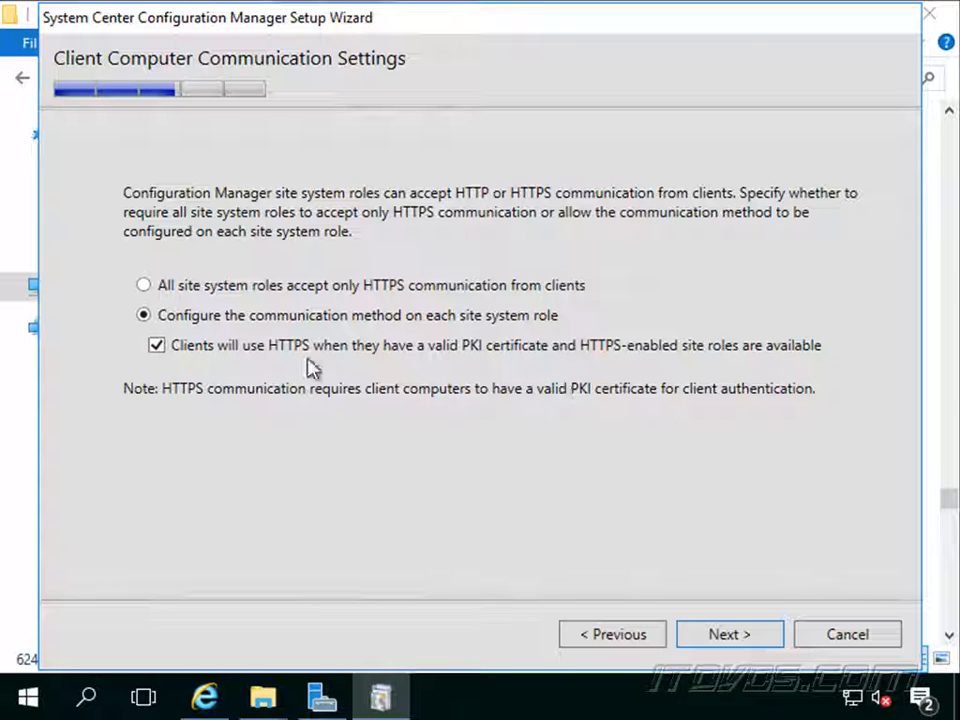
left_click(737, 633)
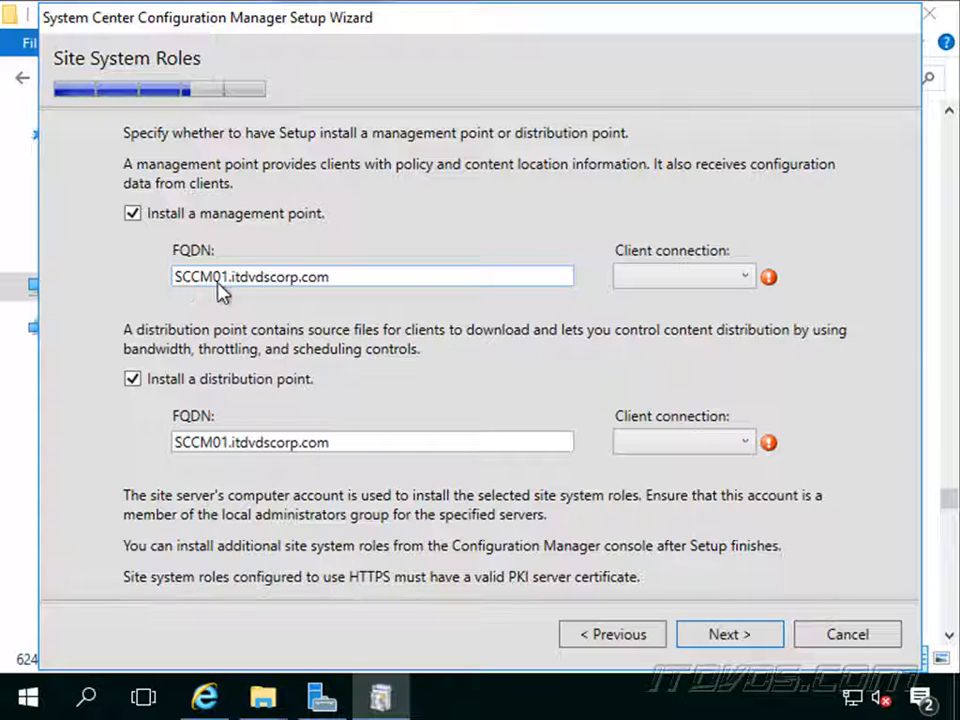
Install the management point and distribution point on SCCM01.itdvdscorp.com with HTTPS client connections, and agree to continue with these settings.
left_click(675, 277)
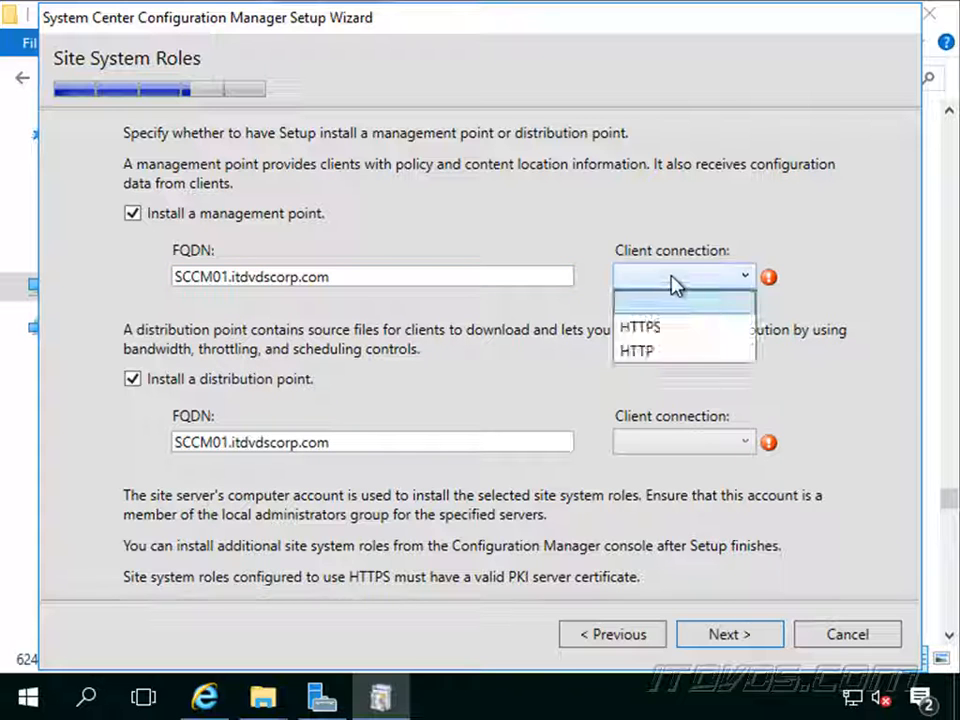
left_click(660, 330)
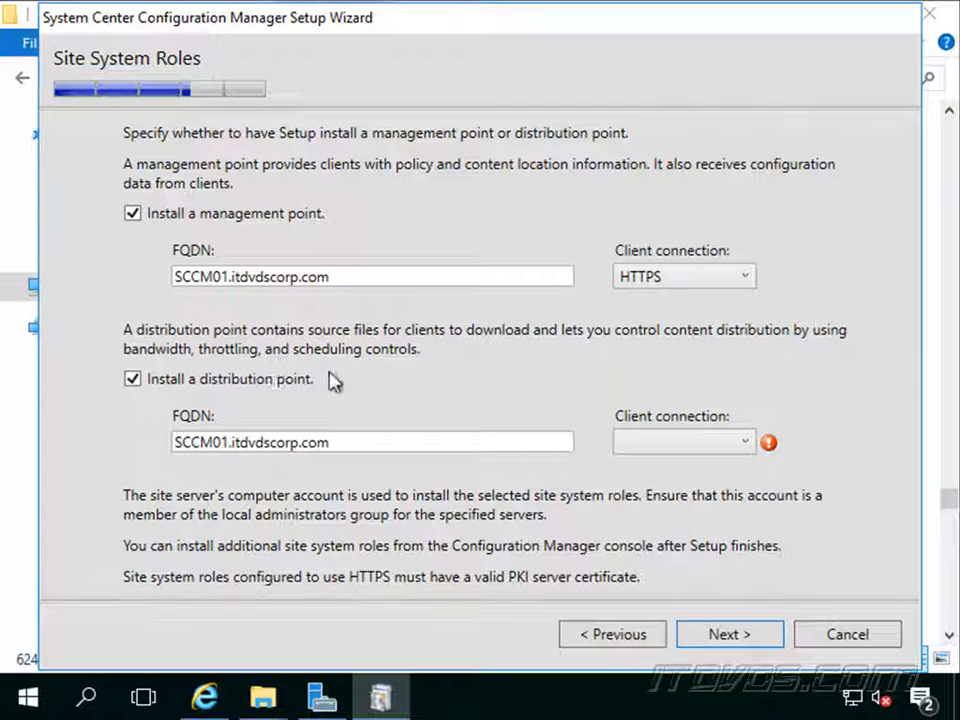
left_click(748, 441)
left_click(672, 495)
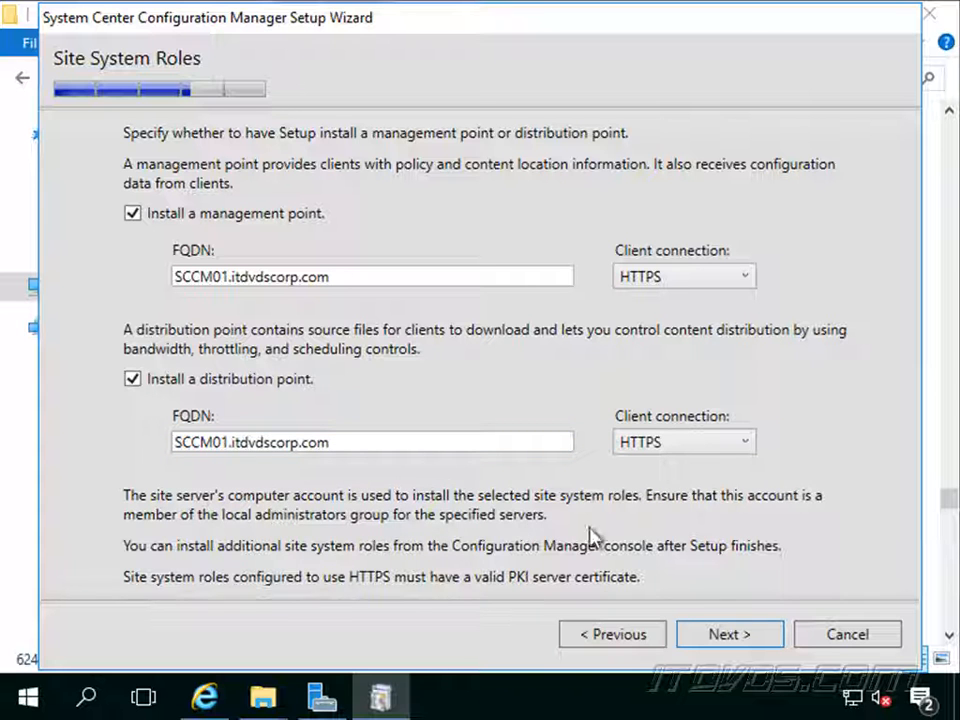
left_click(730, 636)
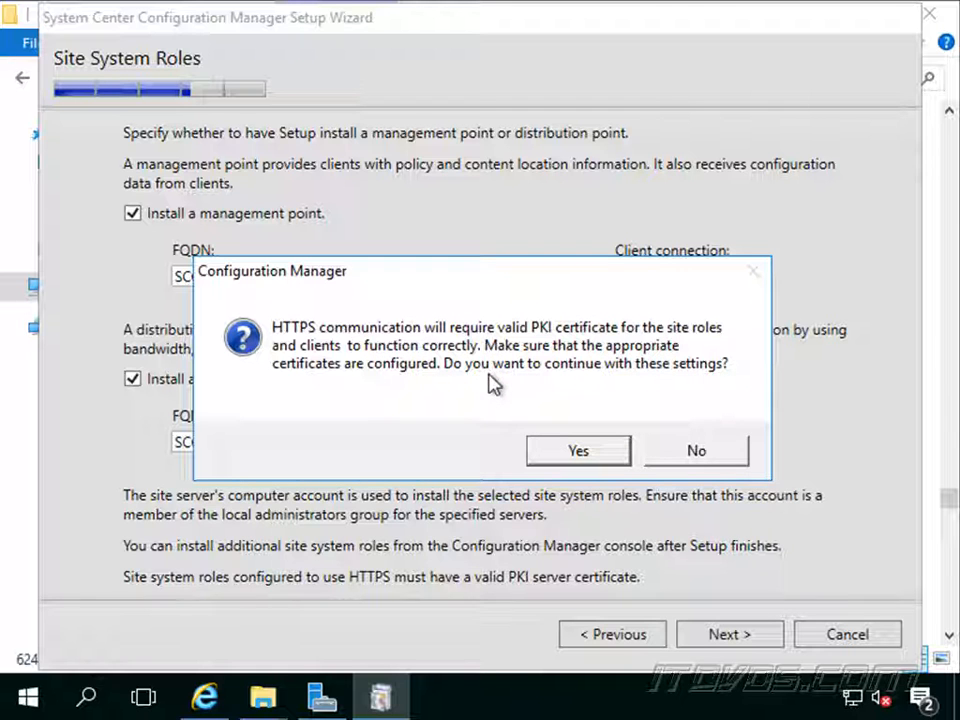
left_click(540, 455)
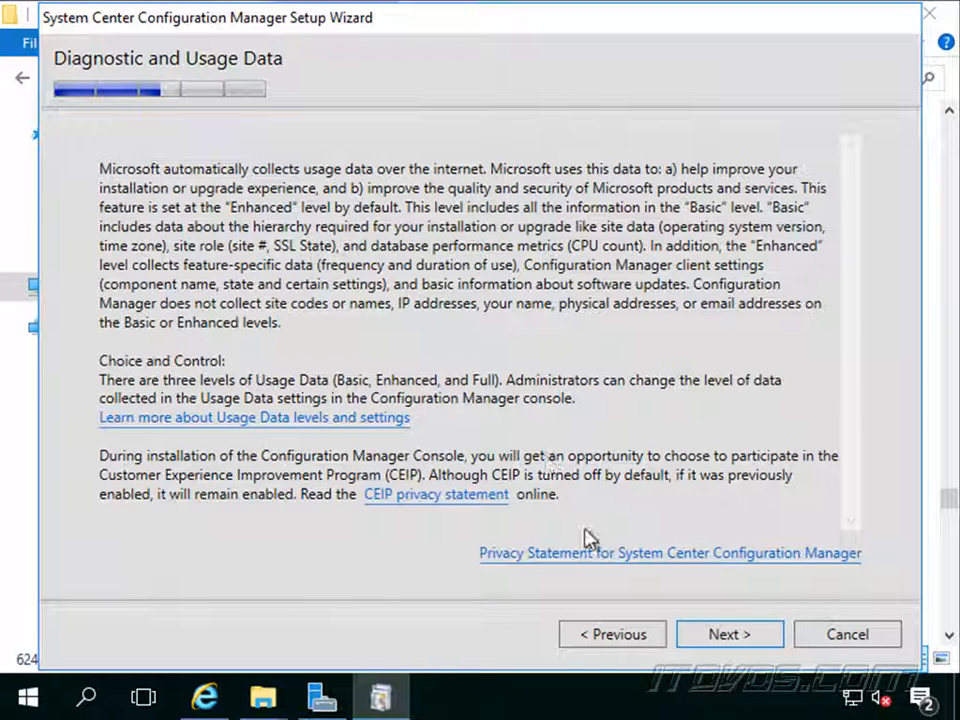
Accept the usage data terms and SCCM01.itdvdscorp.com as service connection point, and start the prerequisite check after reviewing the settings summary.
left_click(733, 637)
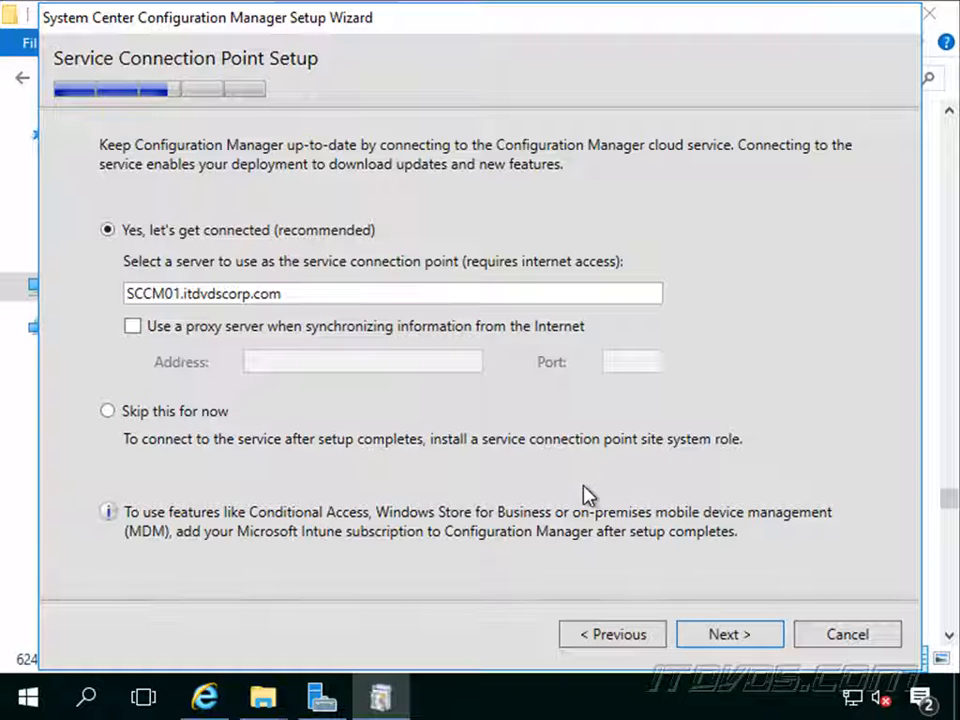
left_click(723, 635)
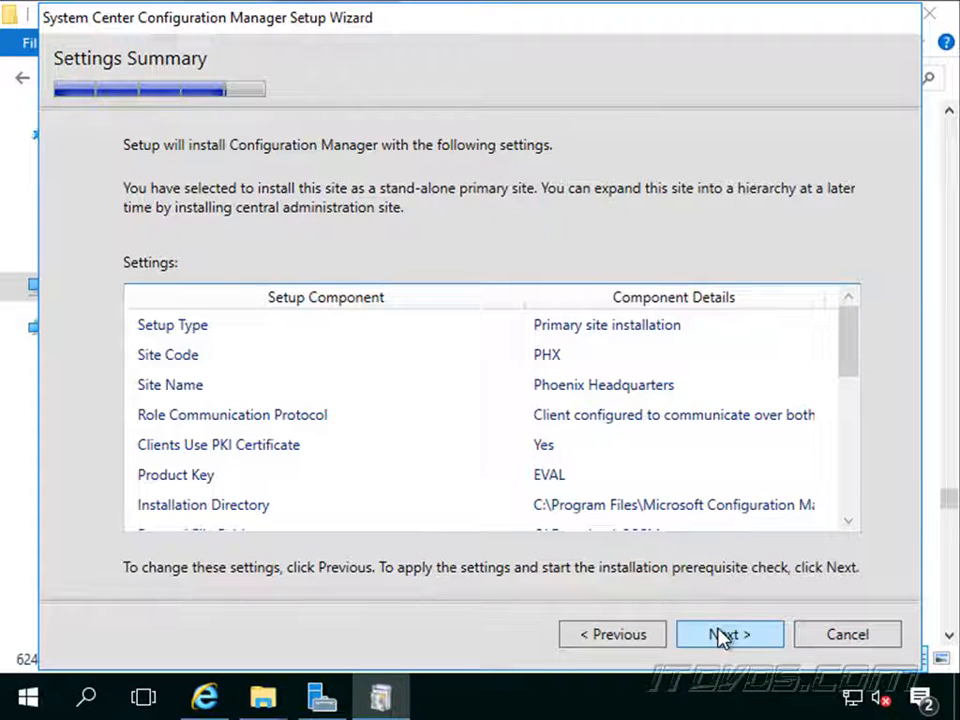
left_click_drag(853, 366, 808, 585)
left_click(748, 636)
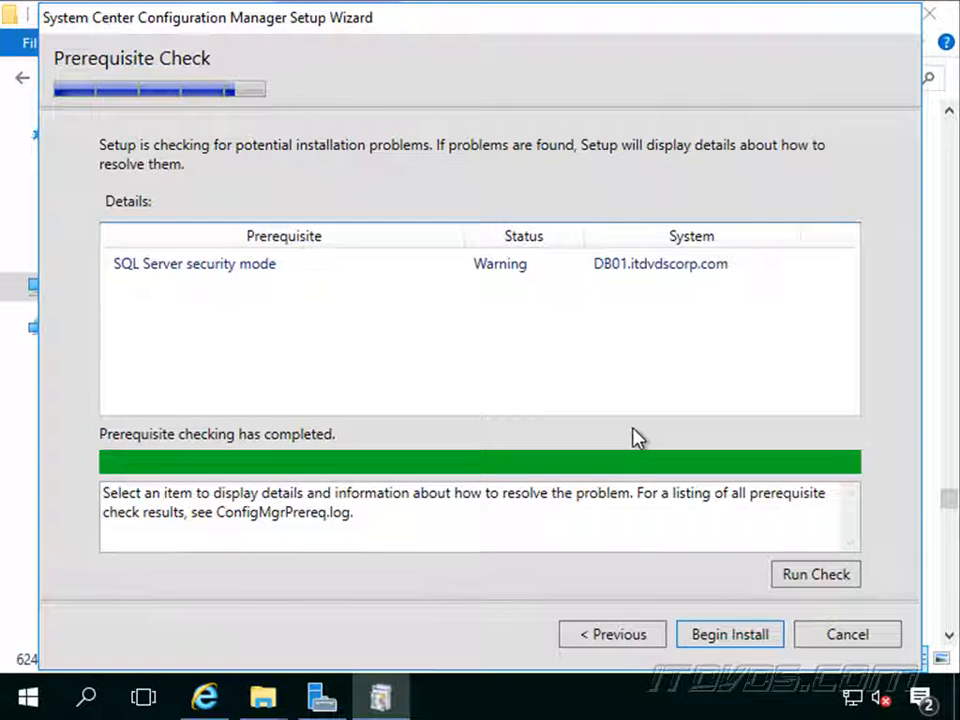
Examine the SQL Server security mode prerequisite, run the installation, and close the setup wizard once core setup is complete.
left_click(253, 272)
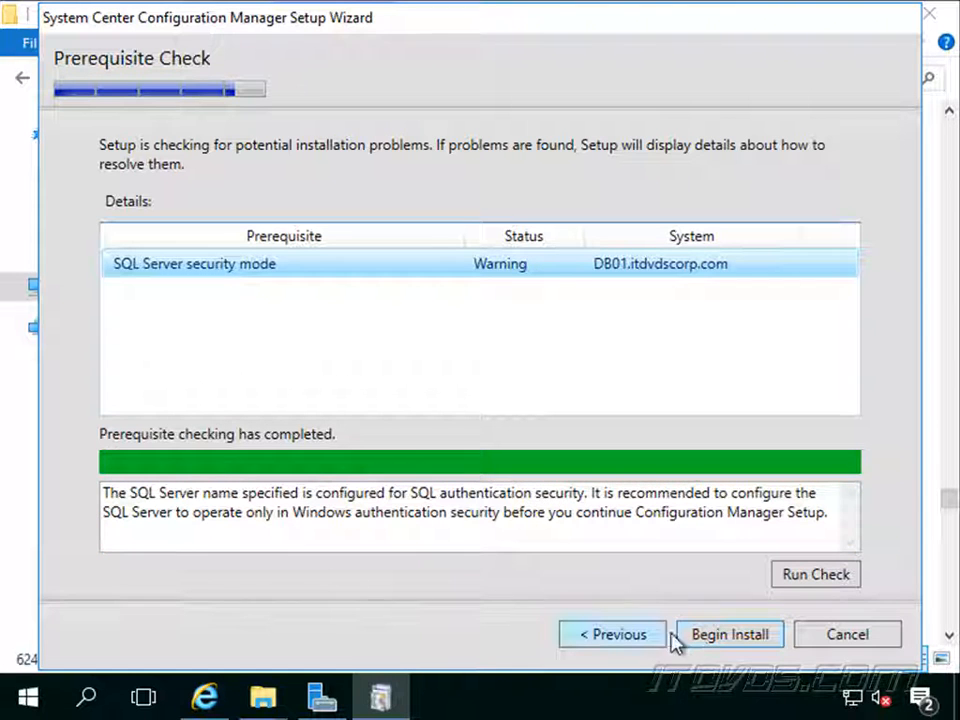
left_click(716, 638)
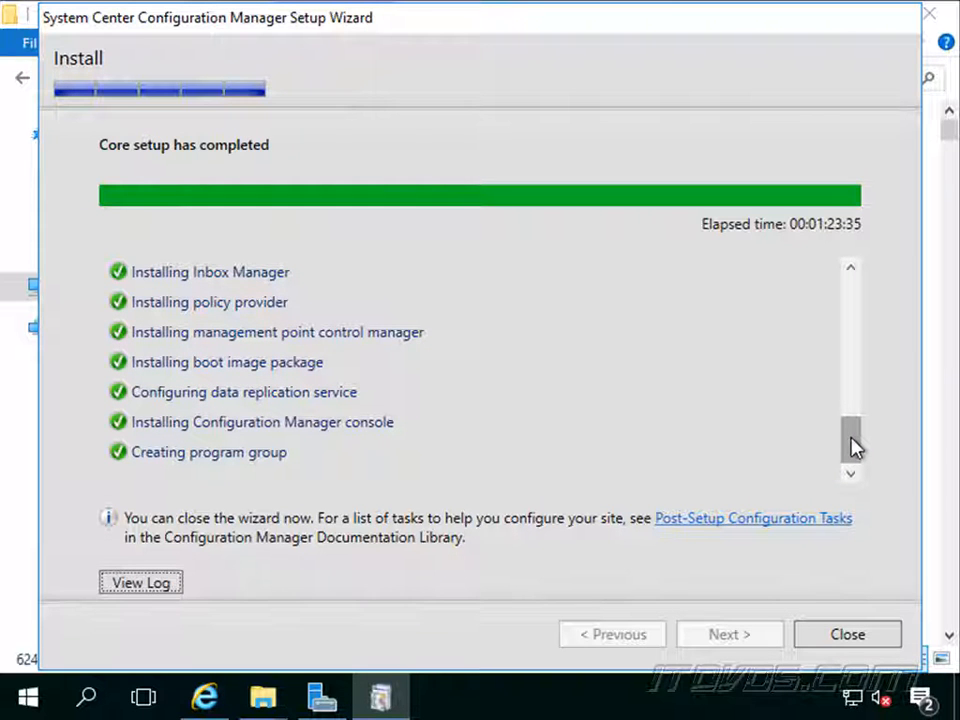
mouse_move(851, 447)
left_mouse_down()
mouse_move(868, 386)
mouse_move(870, 310)
mouse_move(858, 452)
left_mouse_up()
left_click(845, 643)
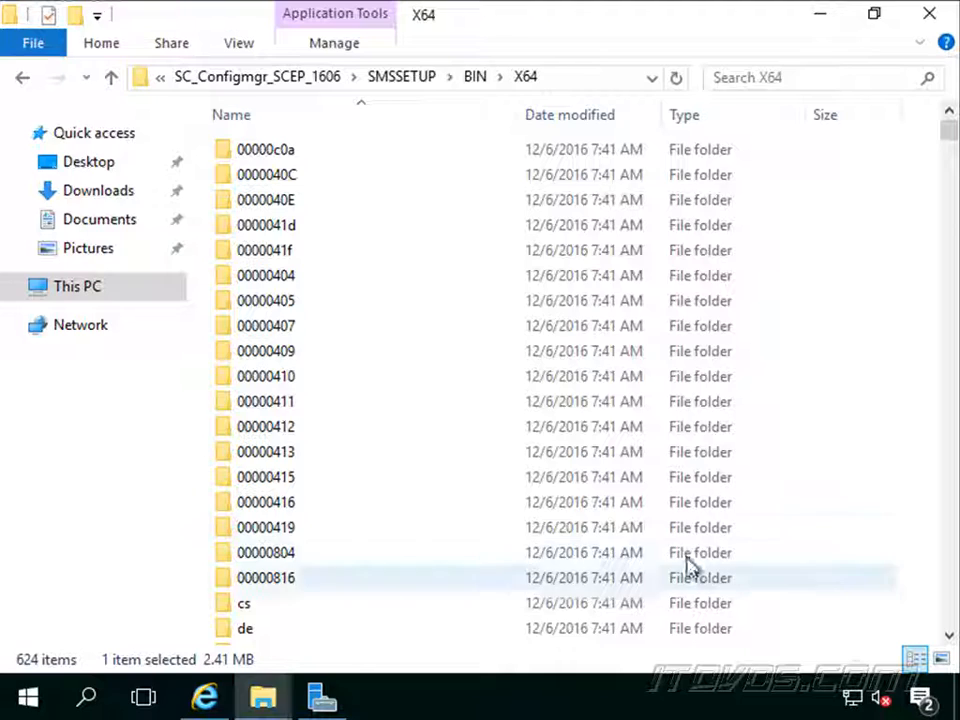